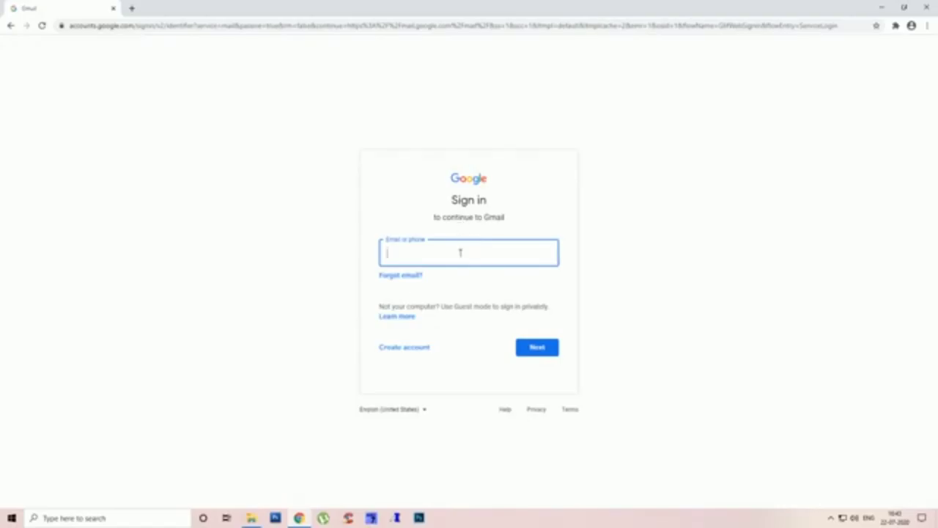
Step: Start creating a new Google Account for personal use
click(413, 353)
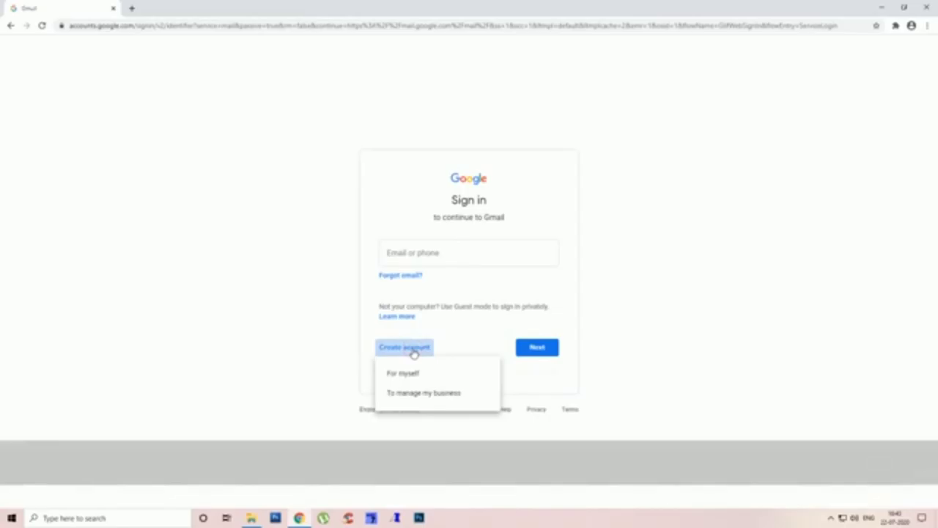
click(413, 373)
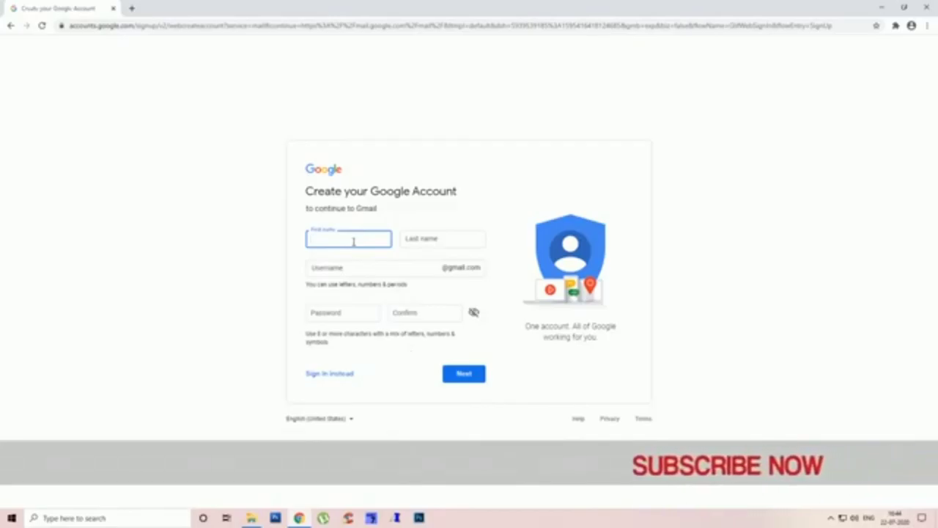
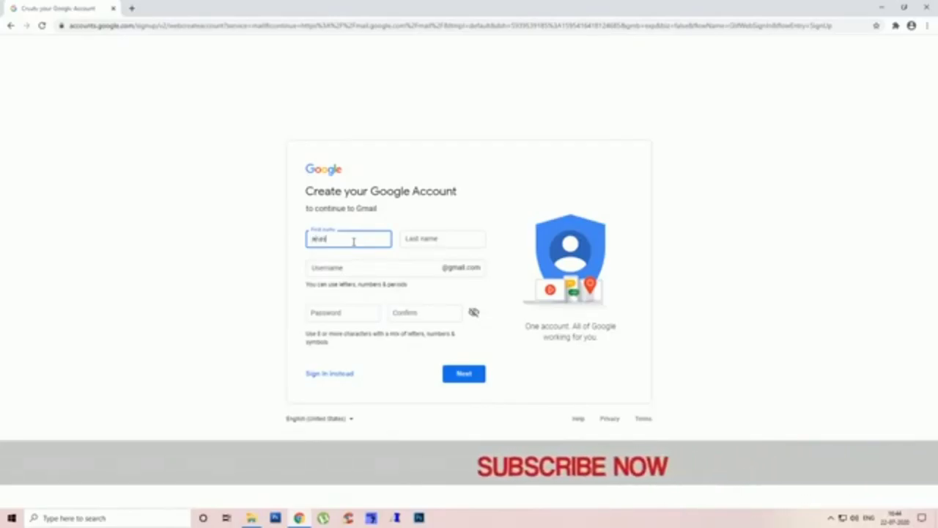
Step: Enter the account holder's first and last name in the sign-up form
key(Tab)
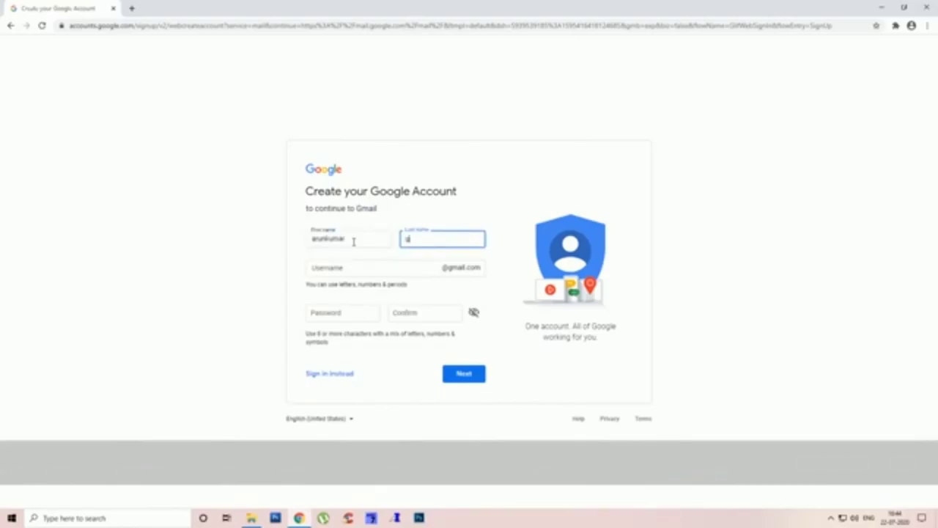
click(354, 268)
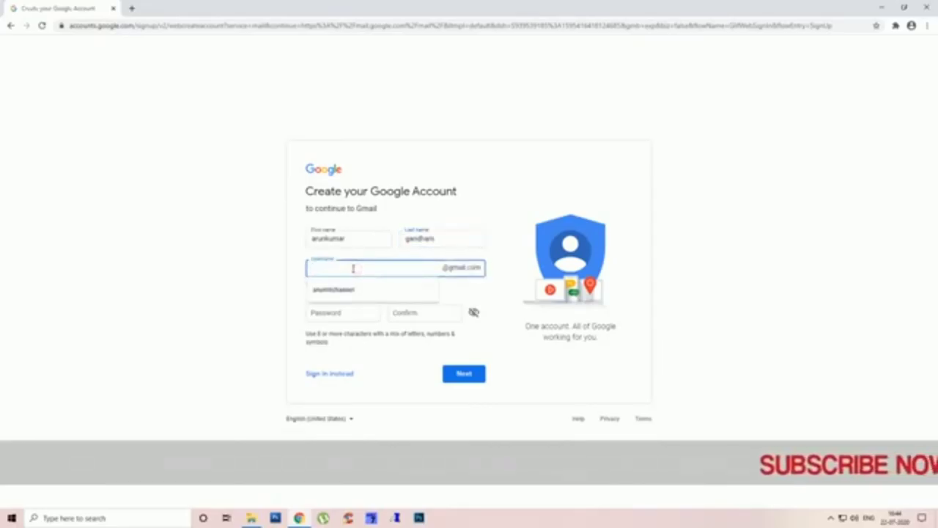
Step: Replace the autofilled suggestion with a custom Gmail username ending in '18youtube'
click(528, 145)
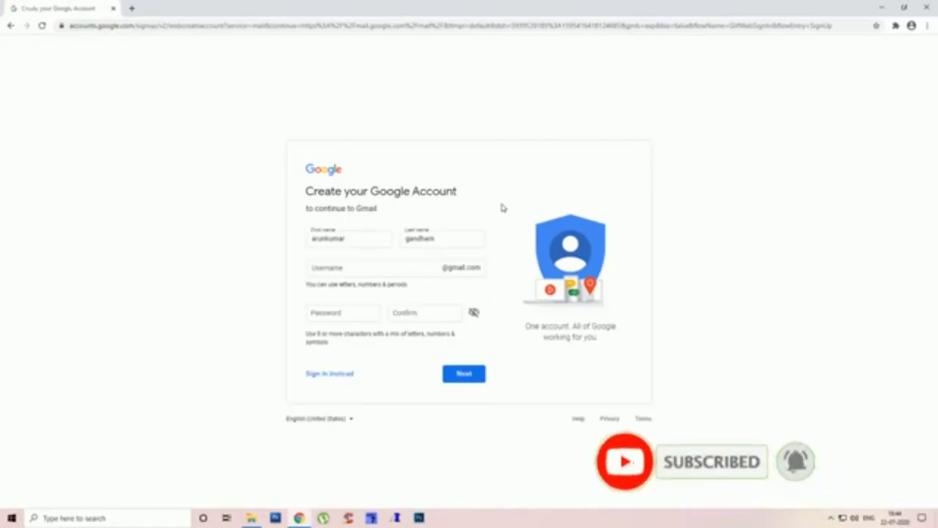
click(368, 269)
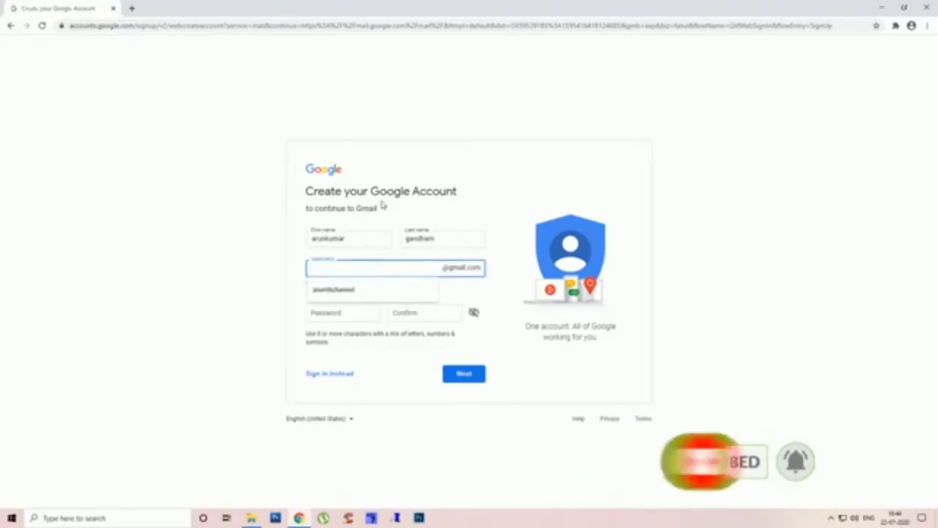
text(arun)
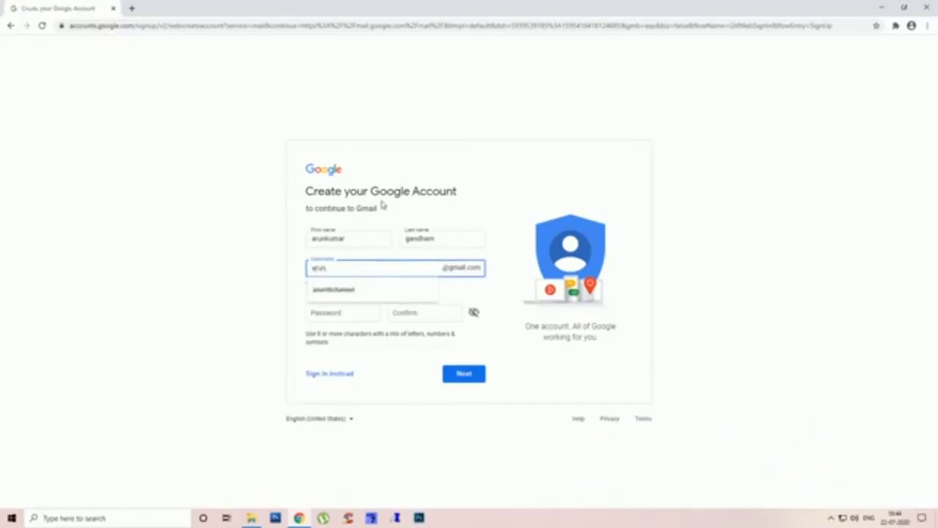
text(k)
click(356, 289)
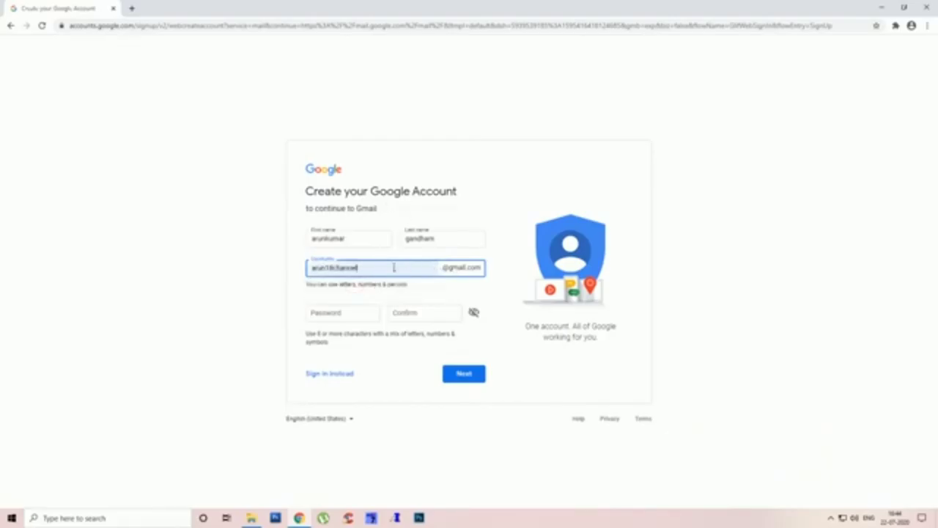
key(BackSpace)
key(BackSpace)
key(BackSpace)
key(BackSpace)
key(BackSpace)
key(BackSpace)
key(BackSpace)
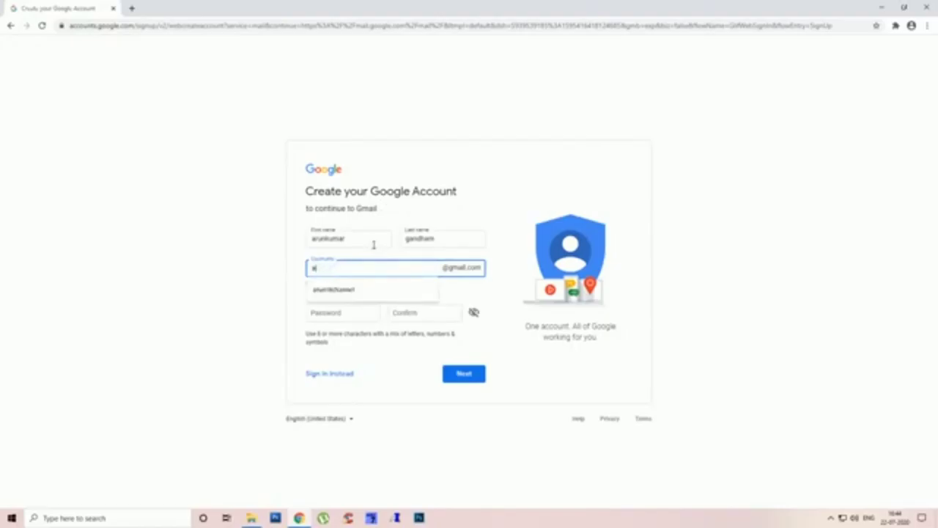
key(BackSpace)
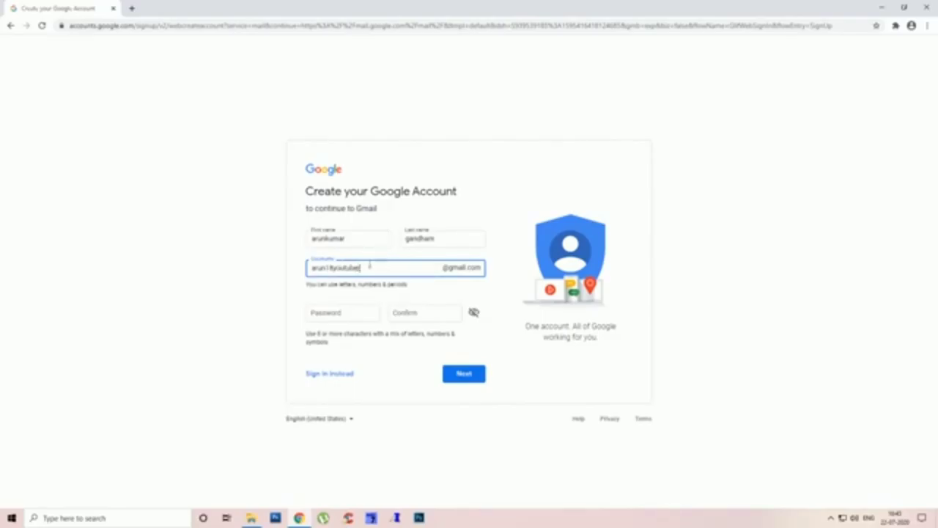
double_click(369, 265)
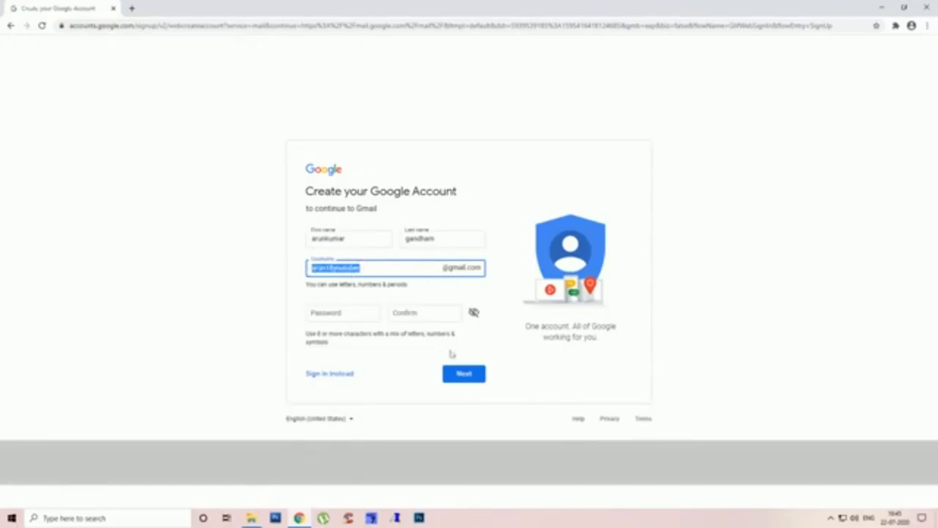
click(465, 375)
click(410, 285)
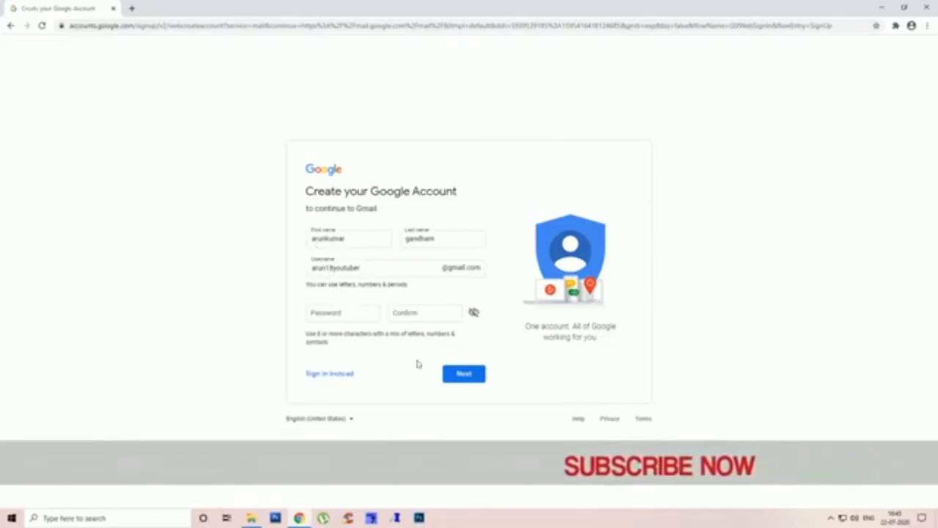
click(469, 376)
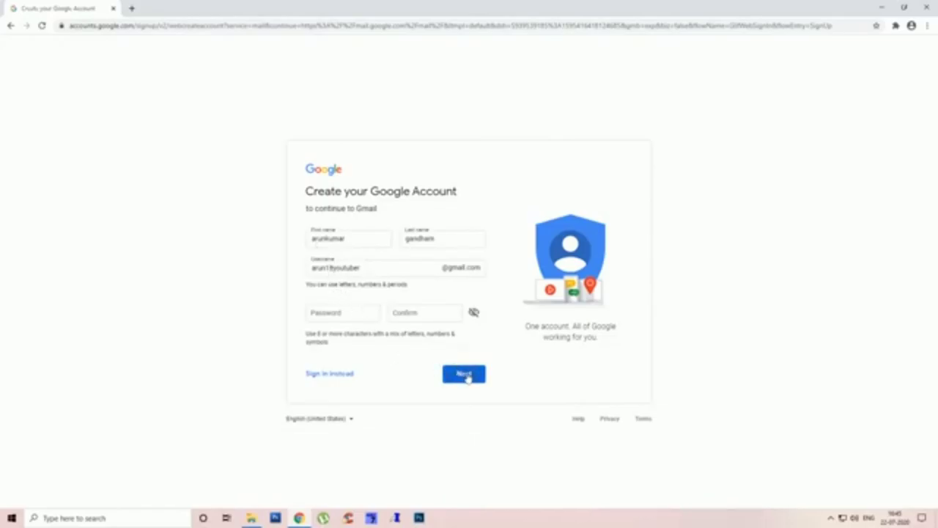
click(335, 312)
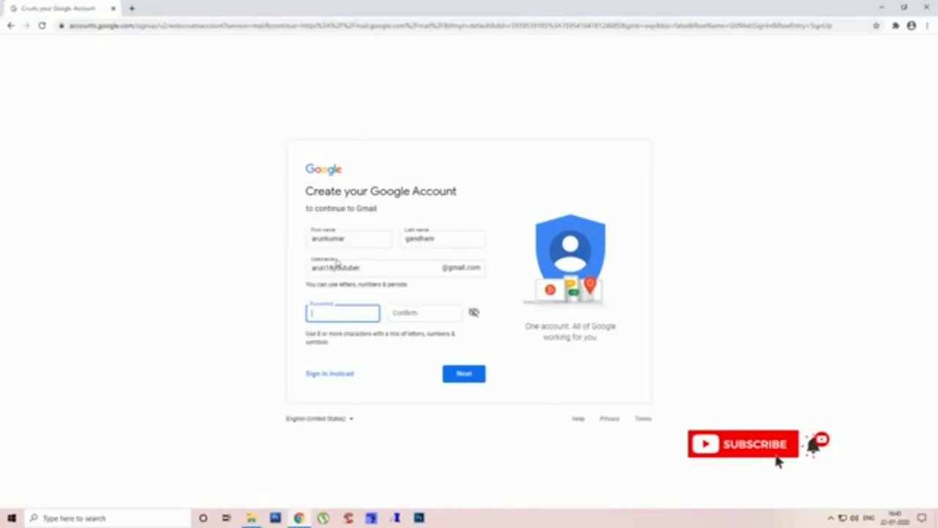
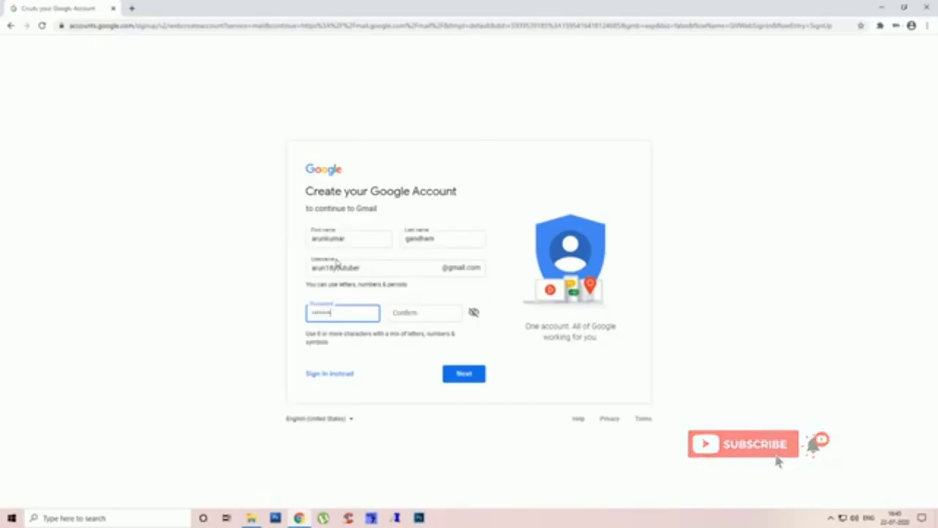
Step: Enter and confirm the account password, then submit the sign-up form
click(407, 313)
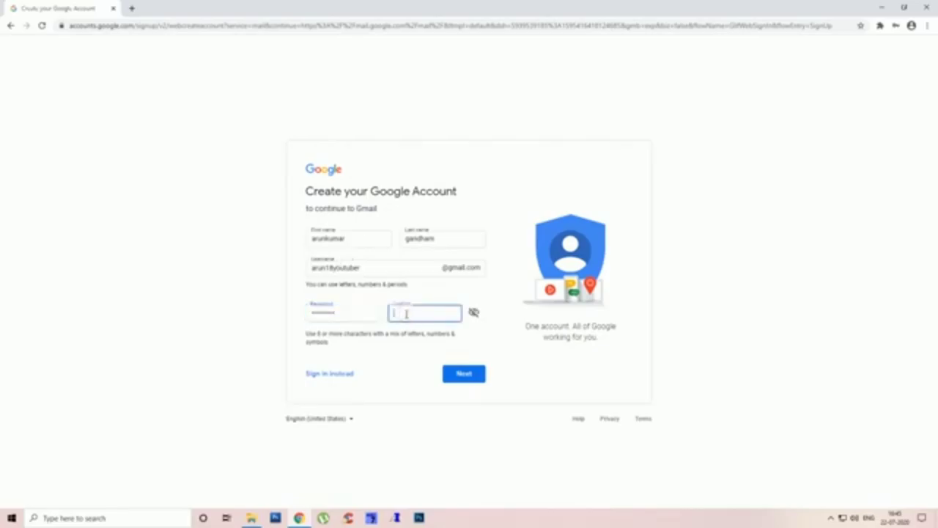
text(a)
drag(343, 315, 310, 314)
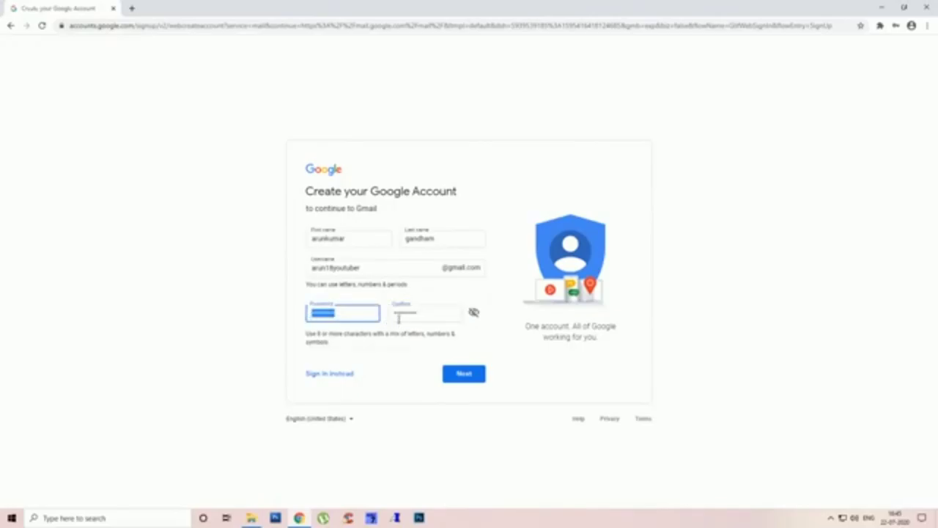
drag(425, 312, 389, 313)
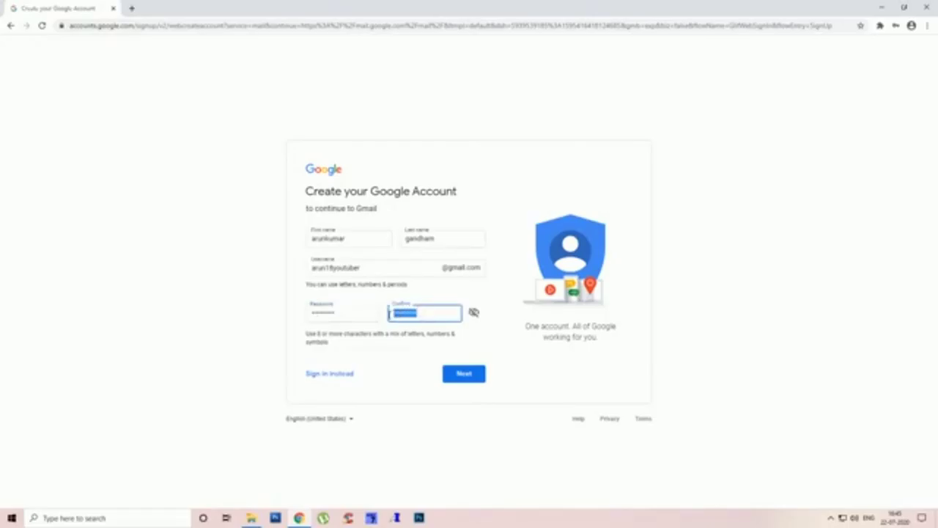
click(412, 354)
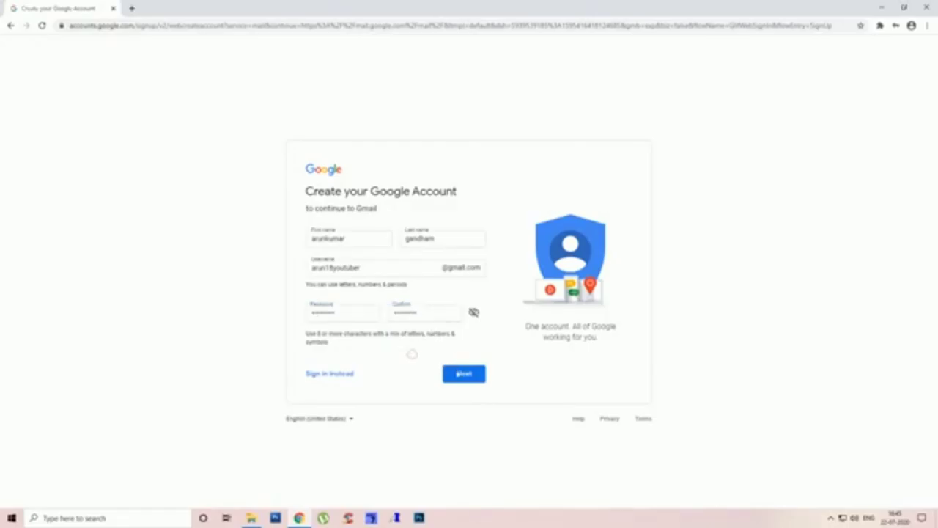
click(460, 375)
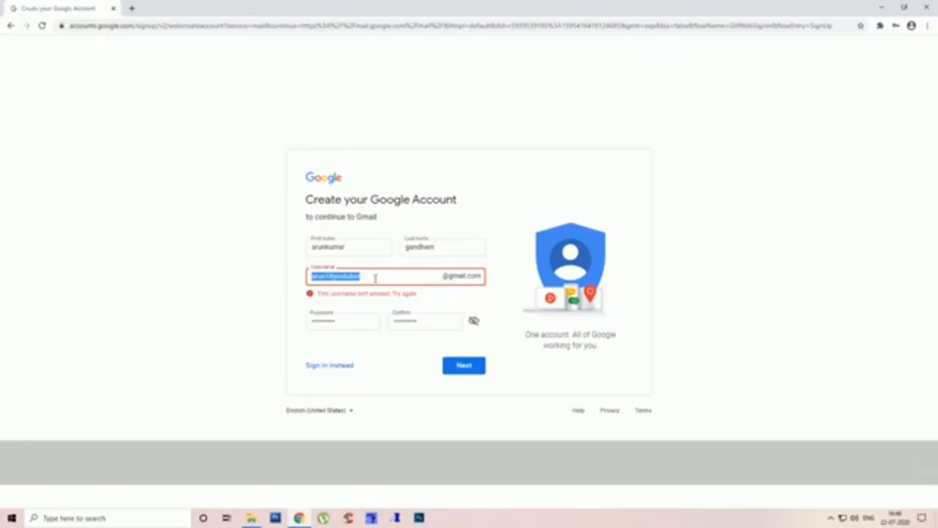
Step: Try replacement usernames built around 'youtuber' and resubmit each one
click(372, 277)
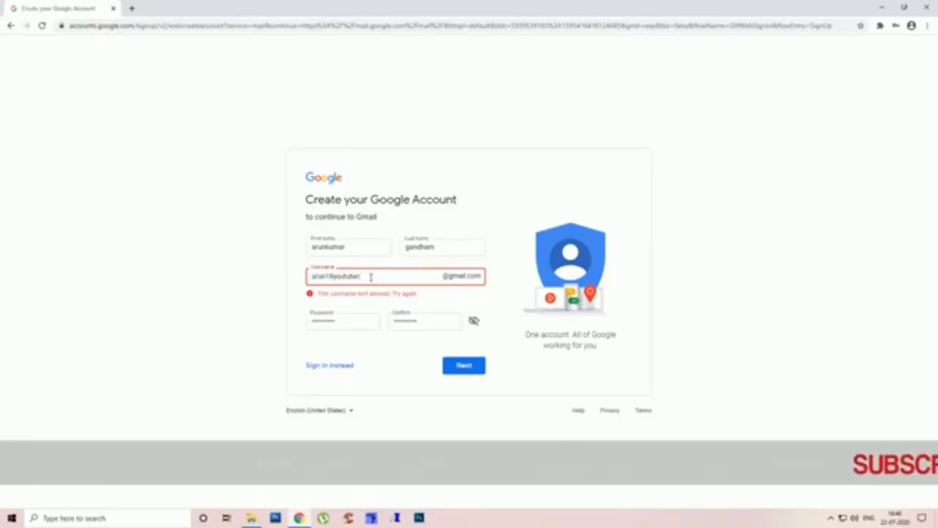
key(BackSpace)
key(BackSpace)
key(BackSpace)
key(BackSpace)
key(BackSpace)
key(BackSpace)
key(BackSpace)
key(BackSpace)
key(BackSpace)
key(BackSpace)
key(BackSpace)
key(BackSpace)
key(BackSpace)
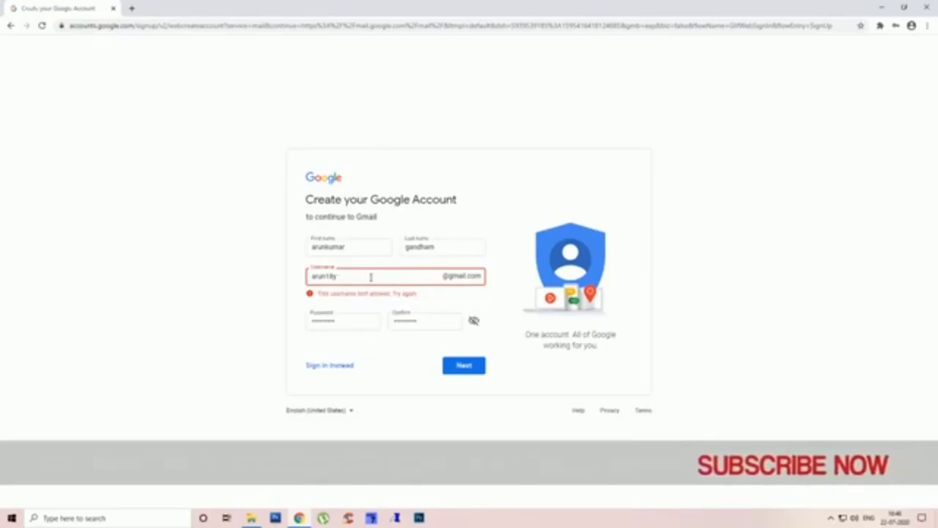
key(BackSpace)
text(yout)
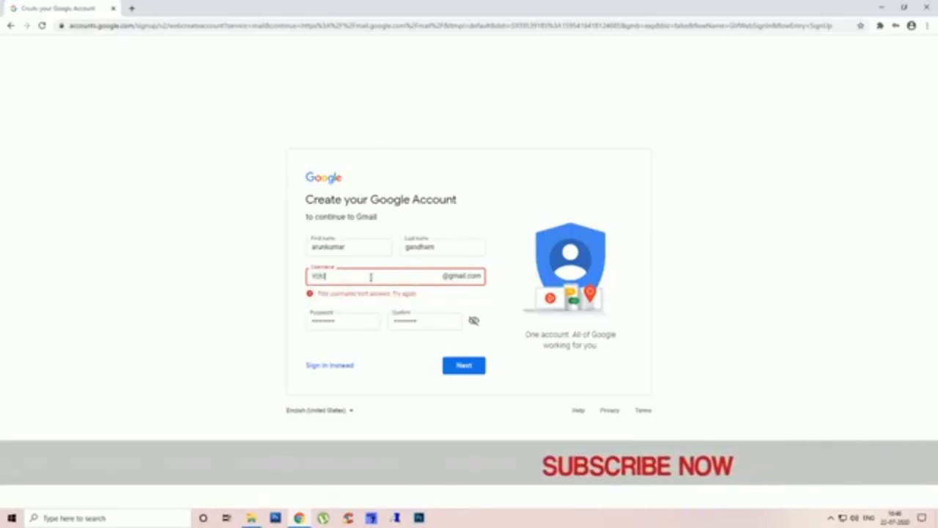
text(uber)
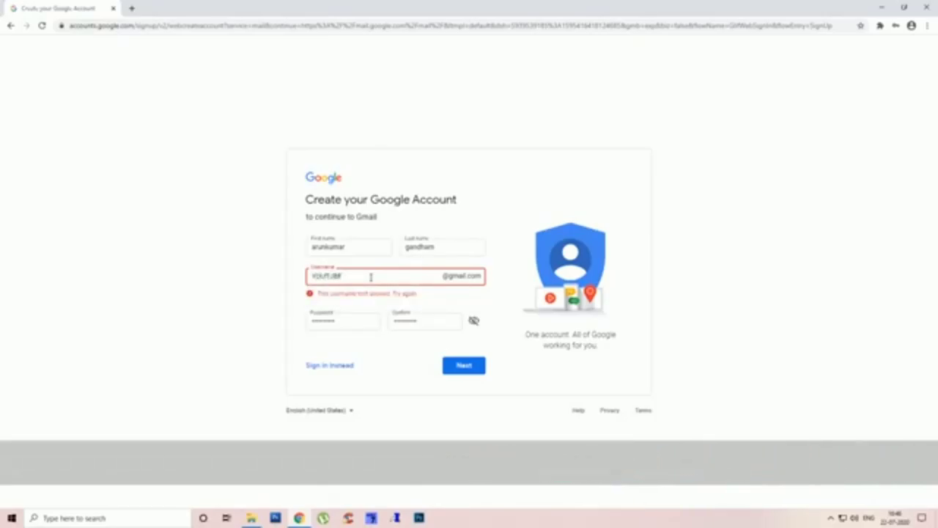
key(ctrl+a)
key(BackSpace)
click(475, 366)
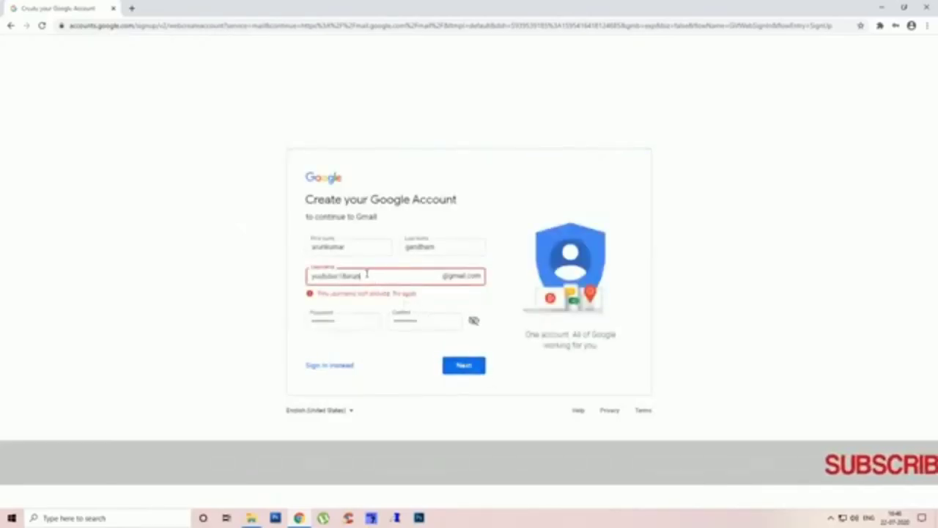
key(BackSpace)
key(BackSpace)
key(BackSpace)
key(BackSpace)
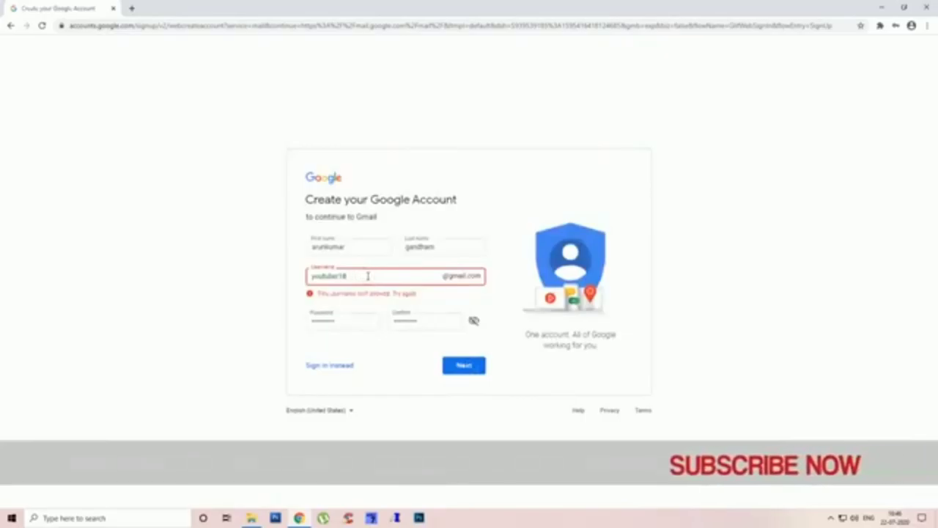
click(463, 369)
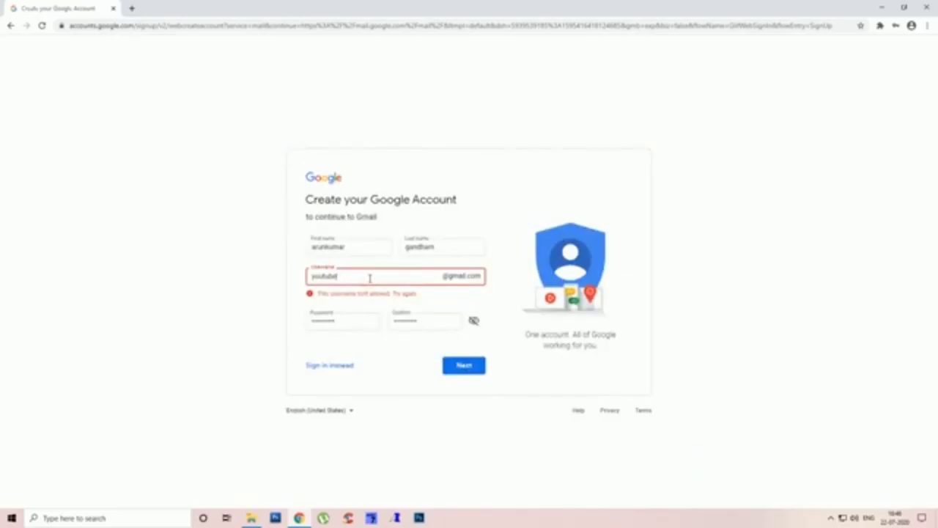
Step: Try a username ending in '18', then take one of Google's suggested available addresses
key(BackSpace)
key(BackSpace)
key(BackSpace)
key(BackSpace)
key(BackSpace)
key(BackSpace)
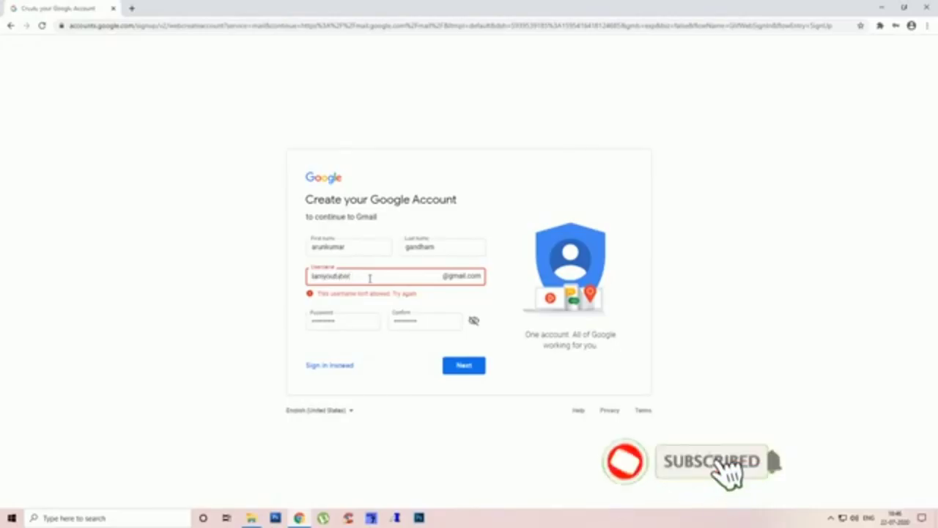
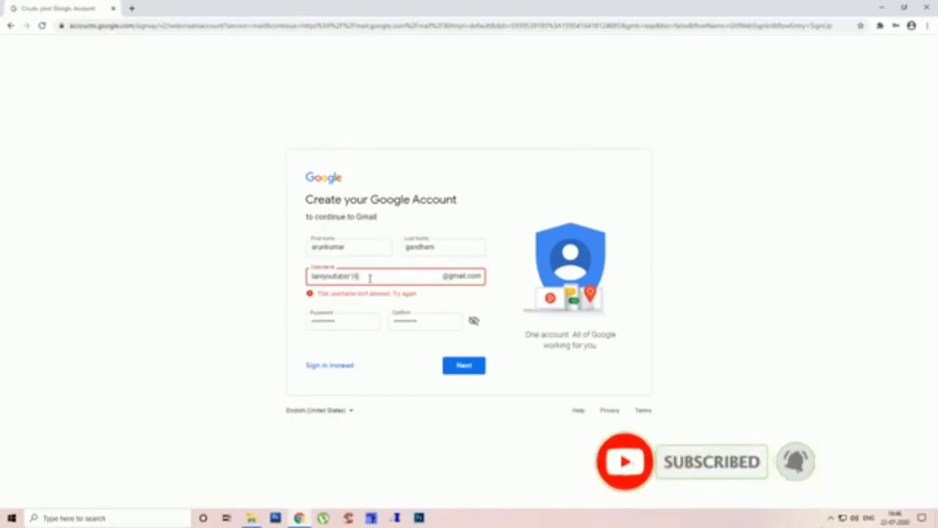
click(460, 365)
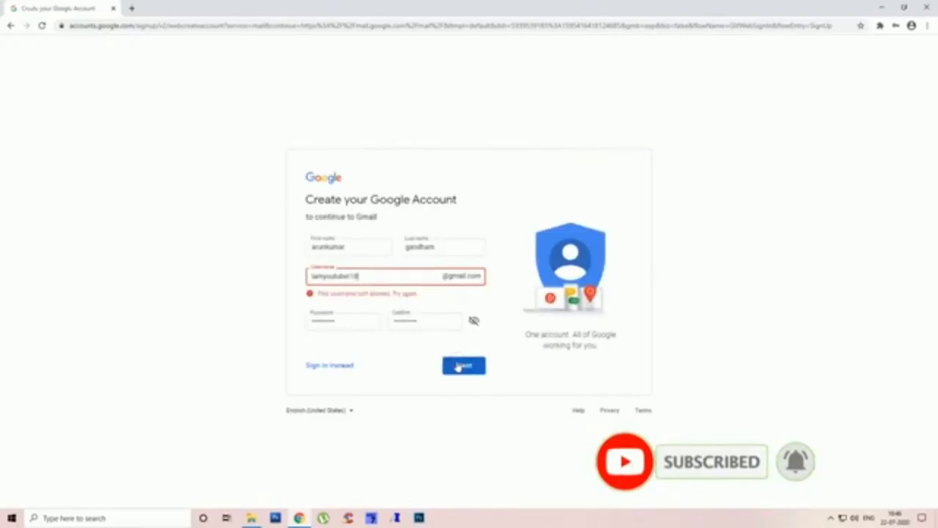
key(BackSpace)
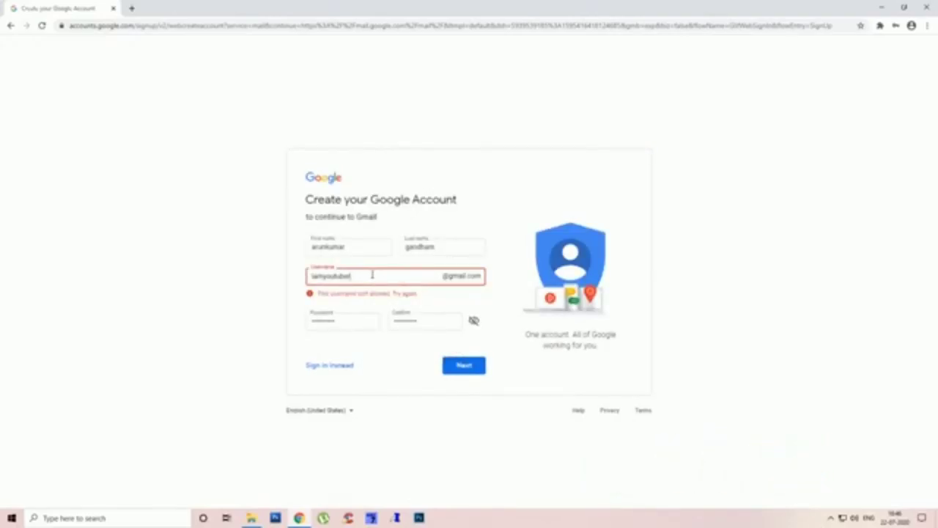
key(BackSpace)
key(BackSpace)
key(BackSpace)
key(BackSpace)
key(BackSpace)
key(BackSpace)
text(ri)
text(18)
click(463, 366)
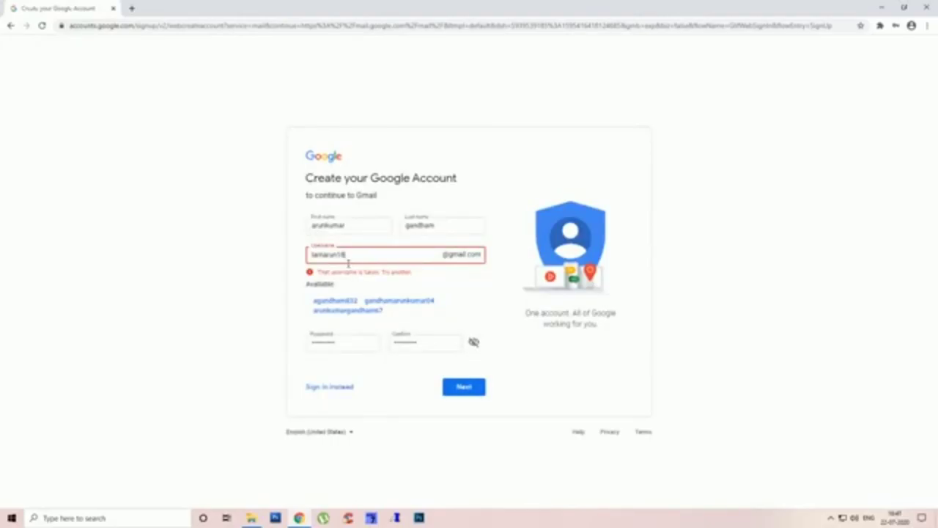
click(395, 306)
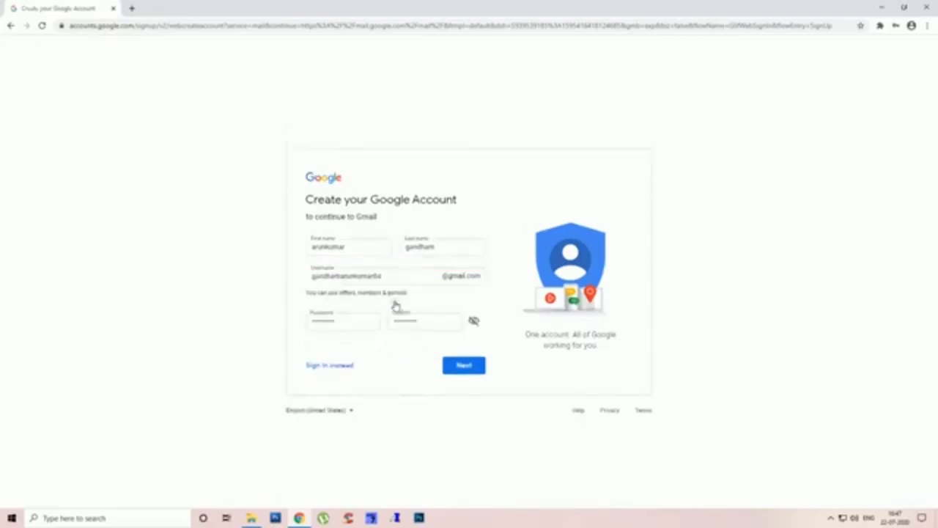
Step: Fill in the saved phone number and request a verification code
click(461, 370)
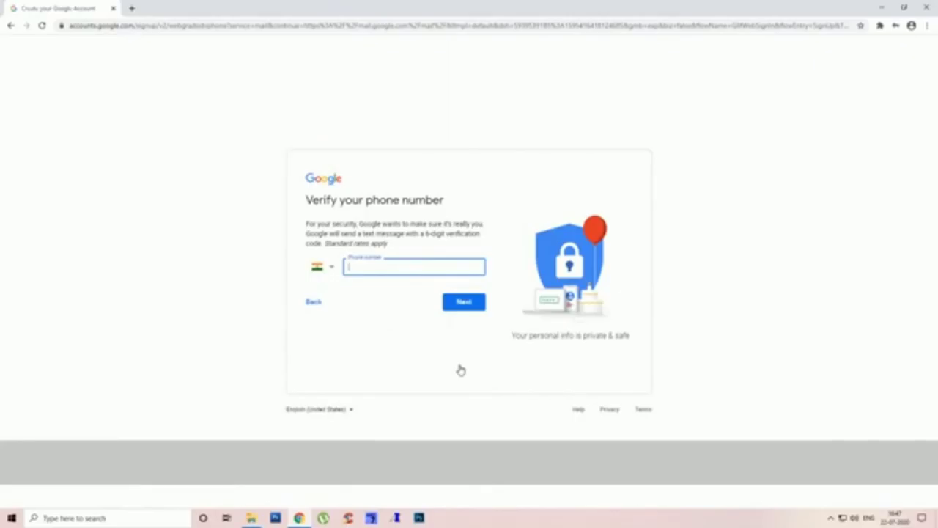
click(382, 270)
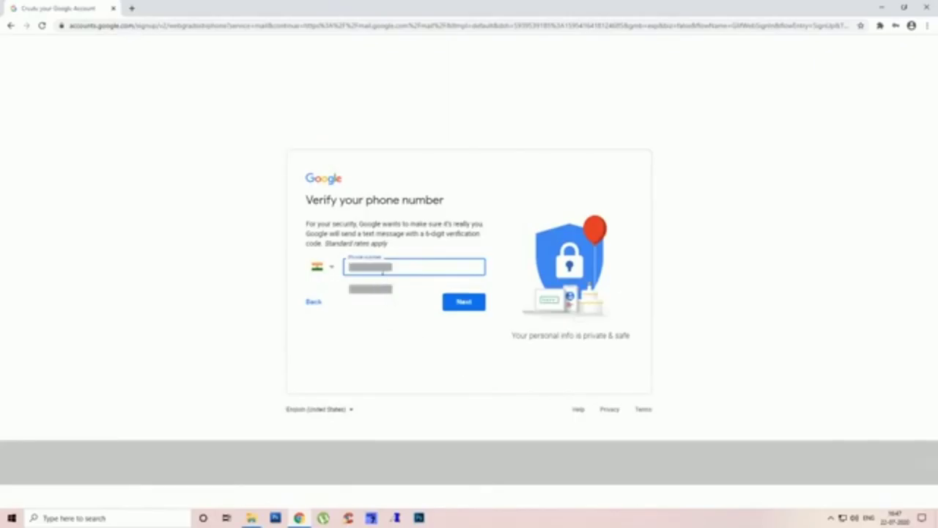
click(416, 290)
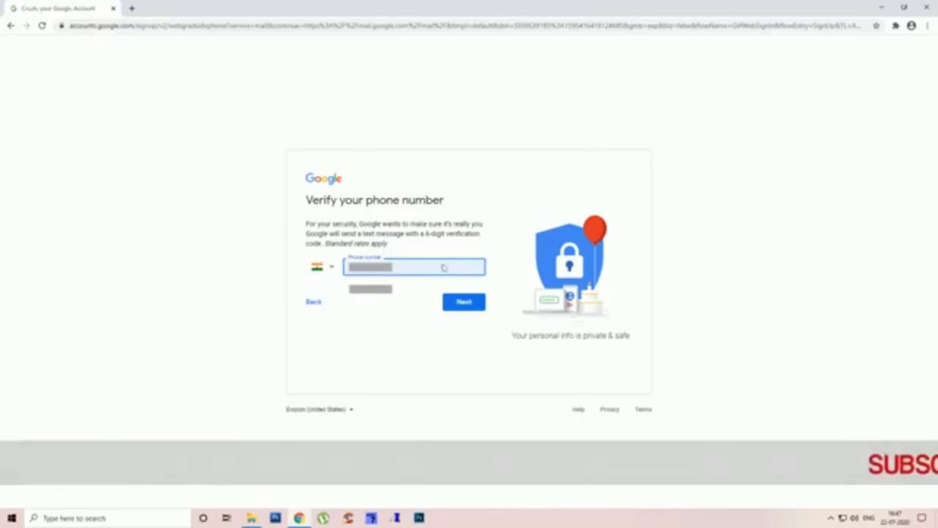
click(466, 303)
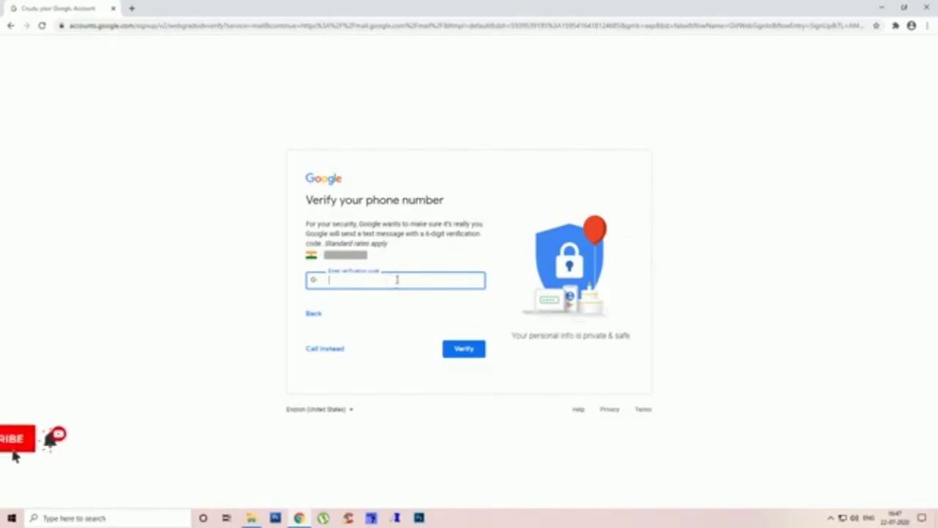
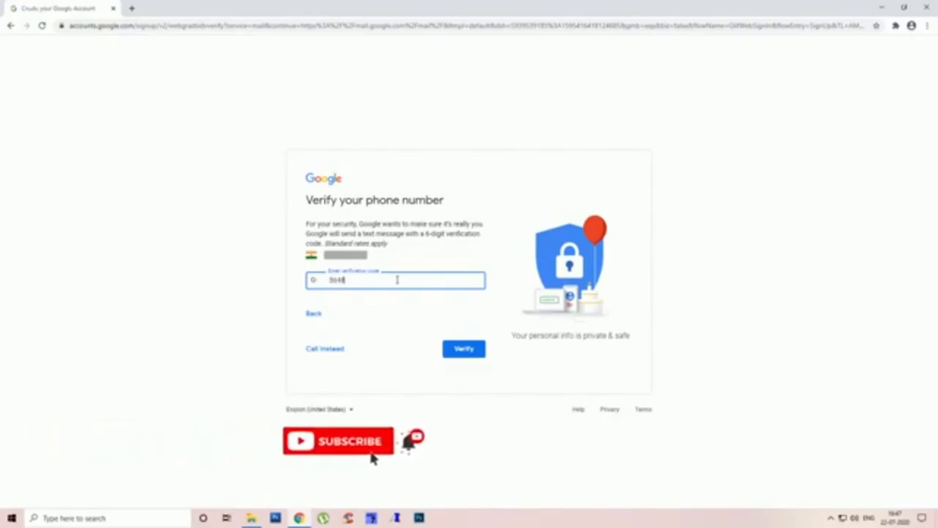
Step: Enter the texted six-digit verification code and verify it
key(BackSpace)
key(BackSpace)
key(BackSpace)
key(BackSpace)
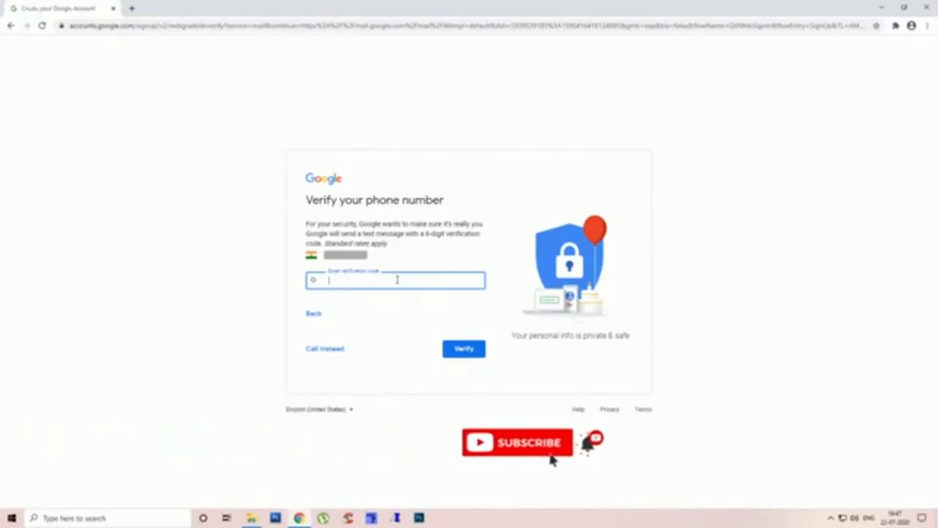
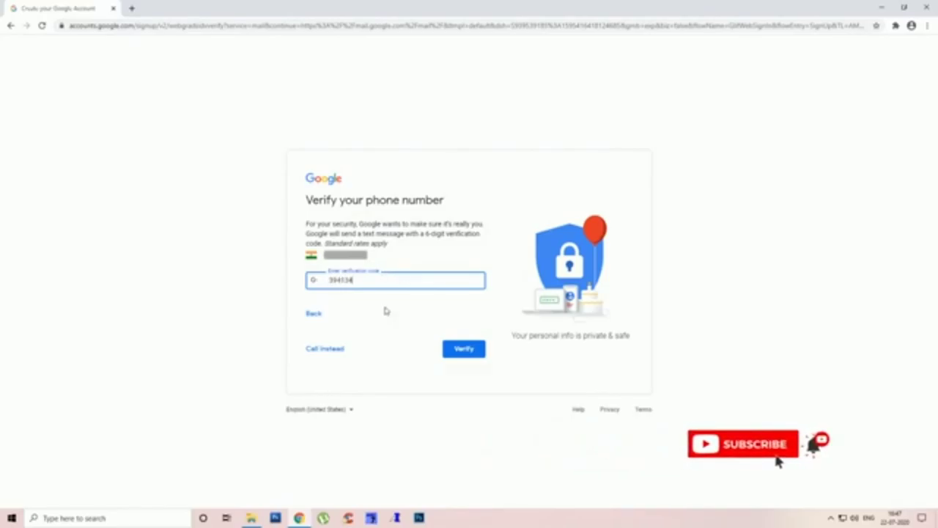
click(472, 351)
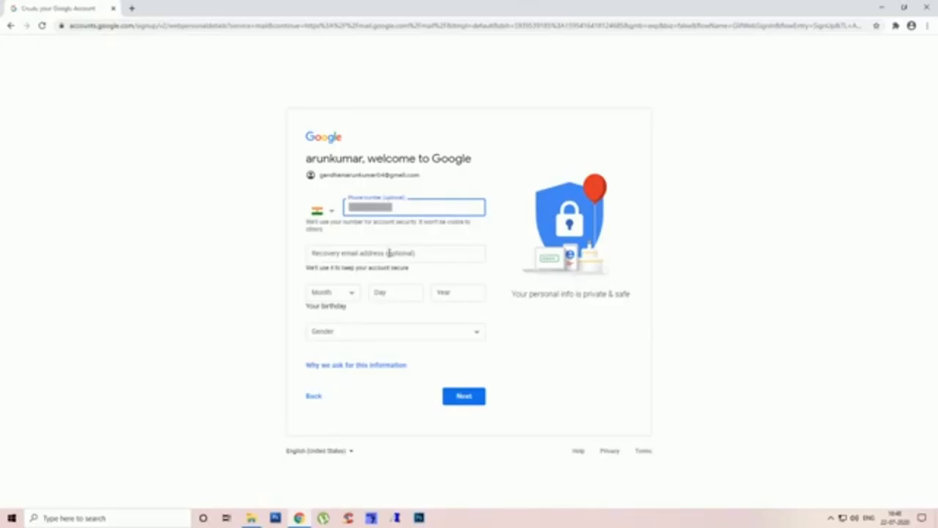
Step: Enter the birth month, day and year, set gender to Male, and continue
click(389, 252)
click(350, 295)
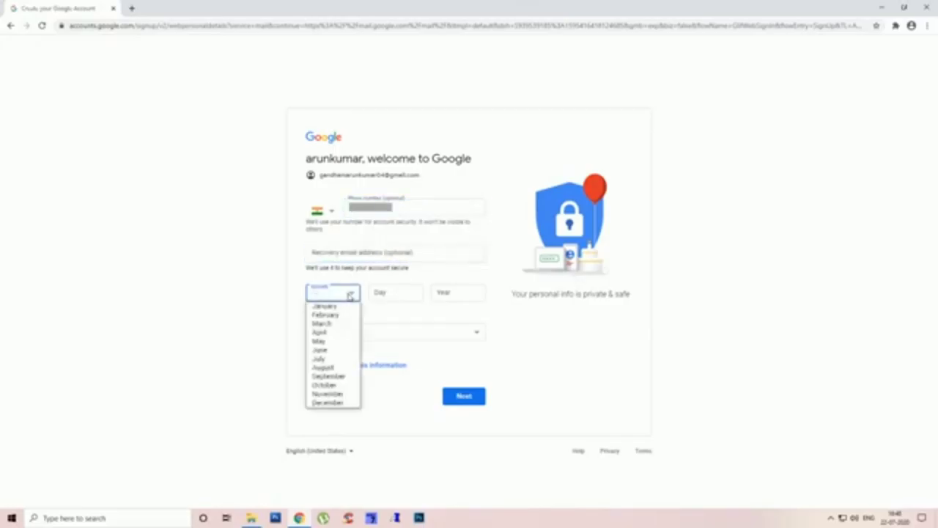
click(327, 394)
click(386, 287)
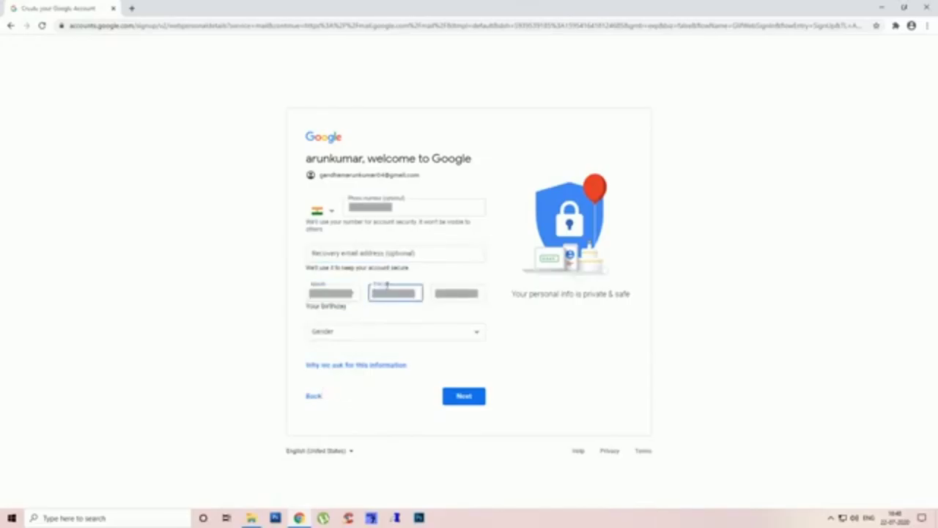
key(Tab)
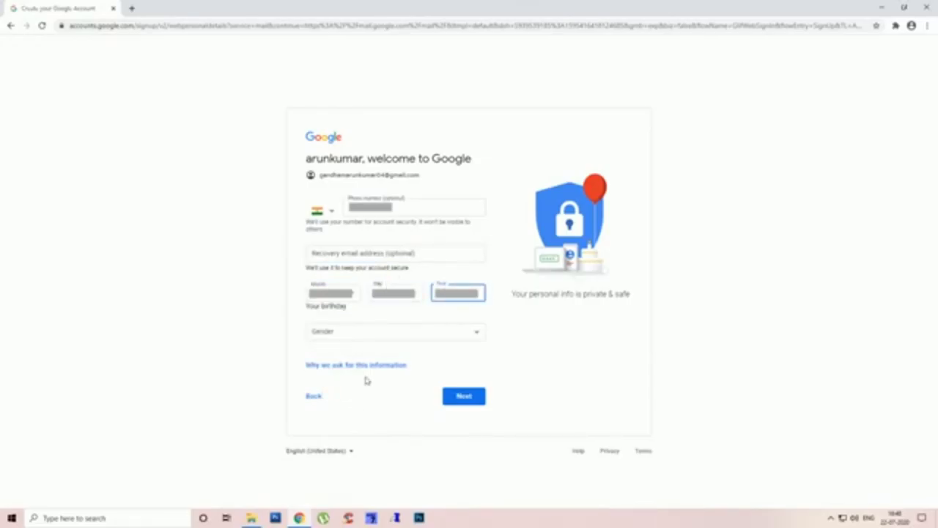
click(384, 335)
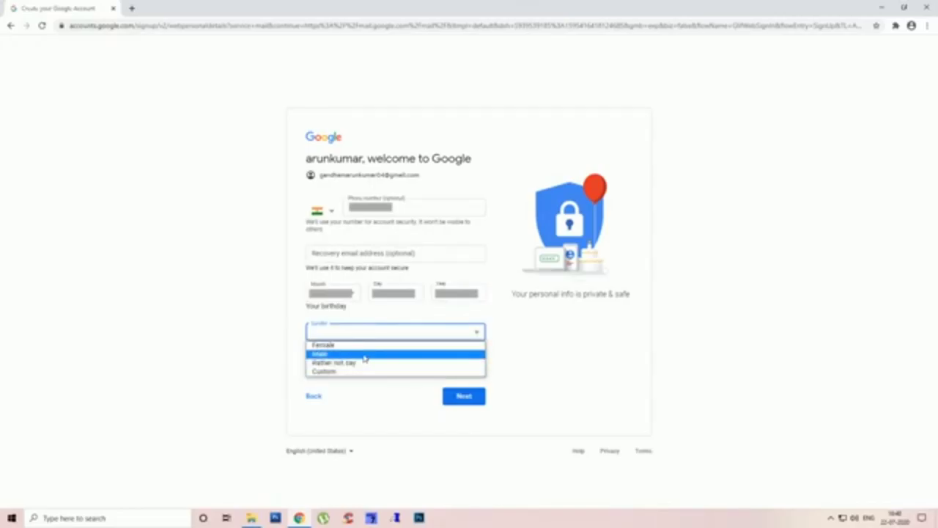
click(364, 355)
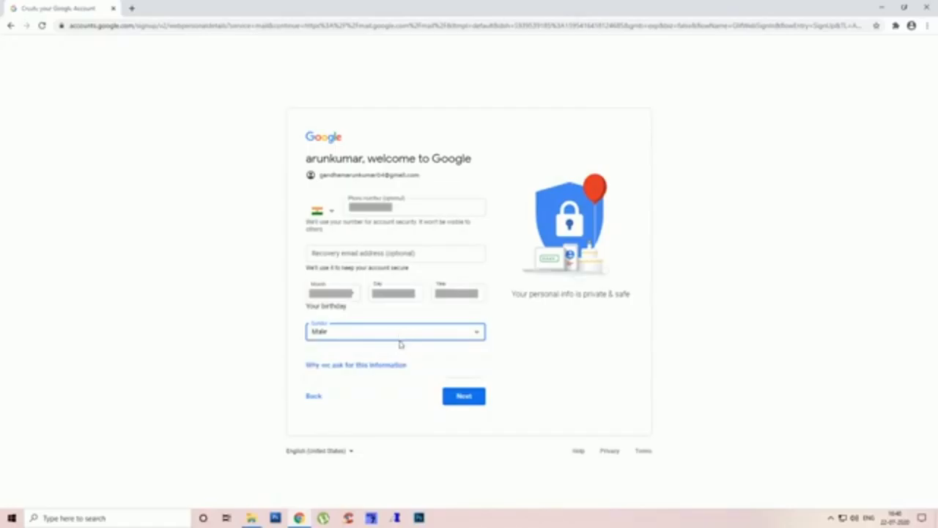
click(461, 396)
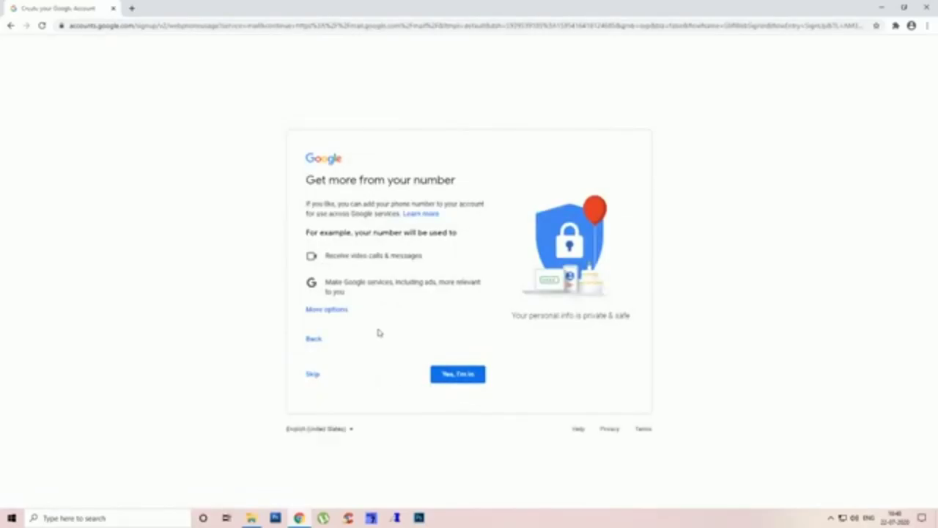
Step: Agree to add the phone number, then accept Google's Privacy and Terms
click(462, 379)
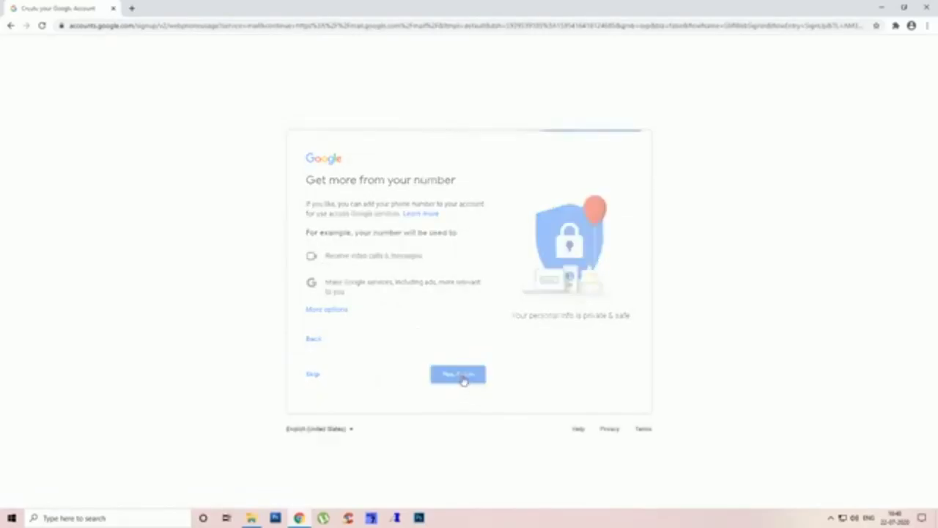
scroll(460, 377, down, 5)
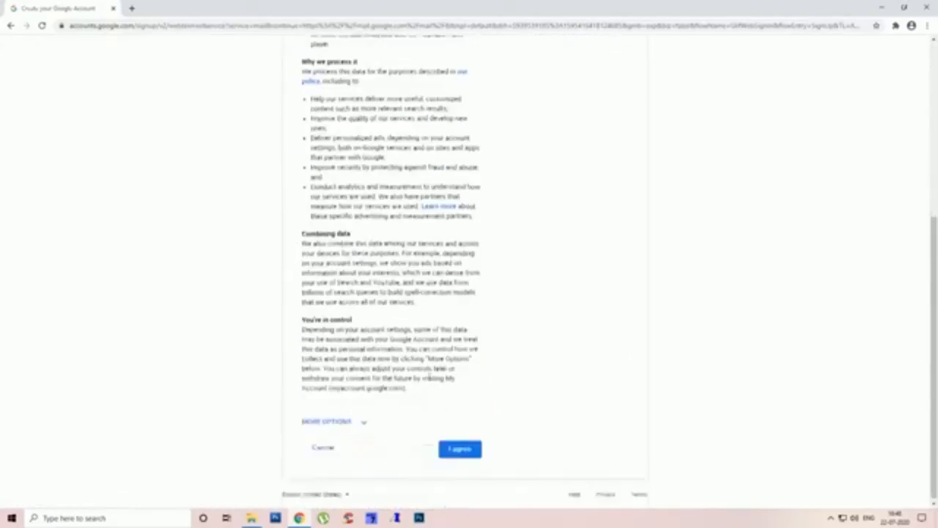
scroll(426, 403, up, 1)
scroll(425, 403, down, 1)
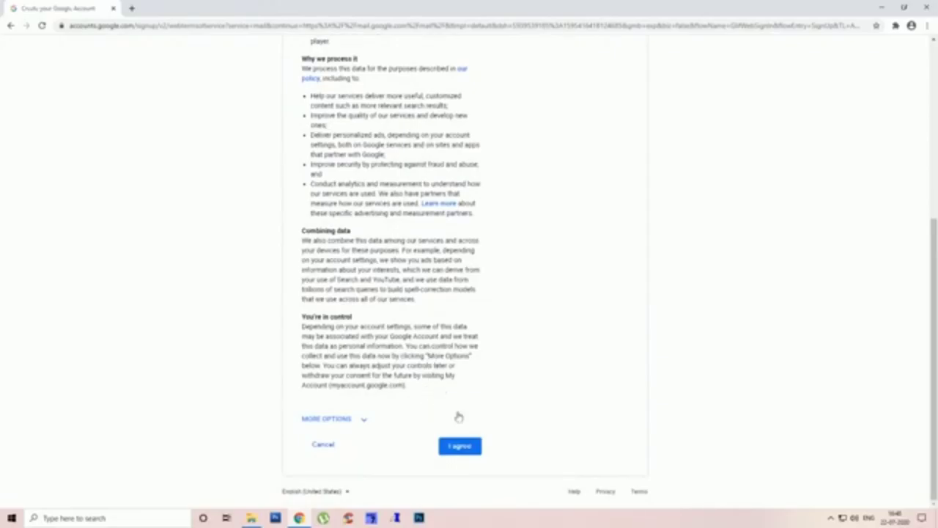
click(460, 446)
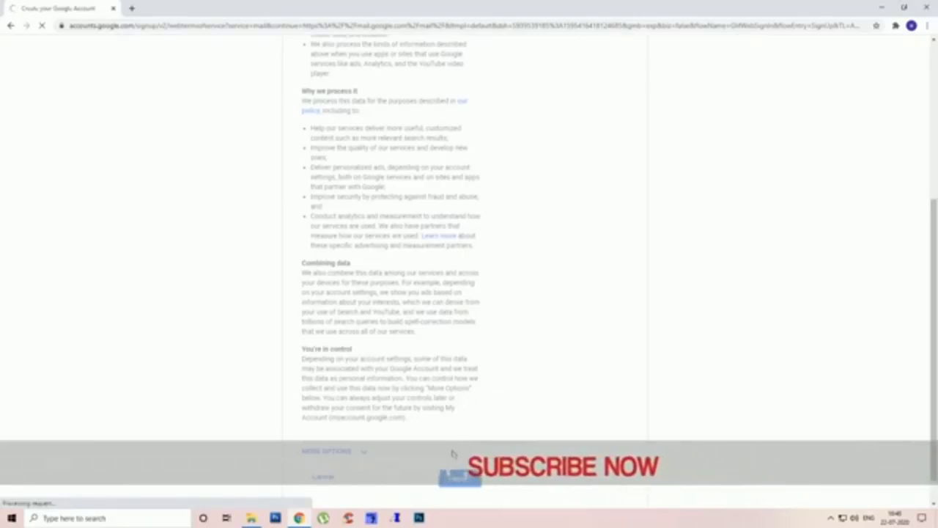
Step: Check the new account's panel, dismiss the permission prompt, and open a new browser tab
click(830, 517)
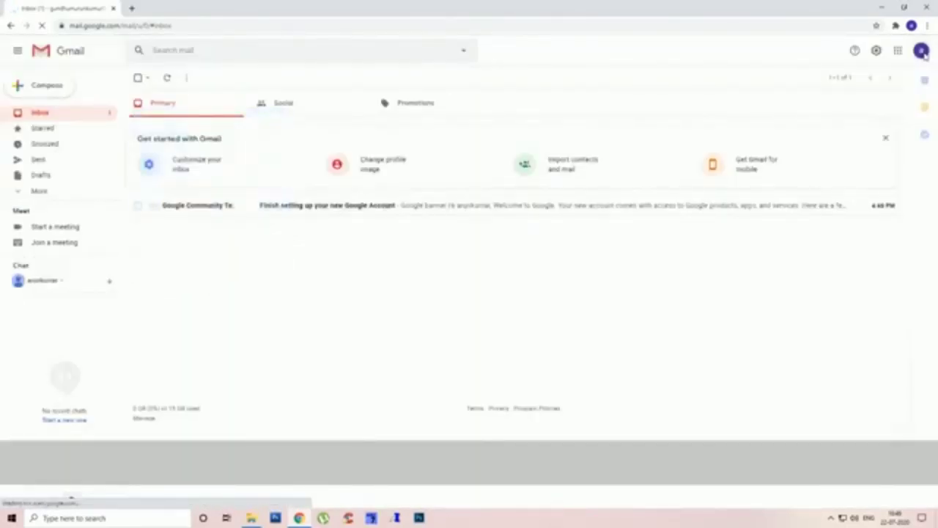
click(922, 51)
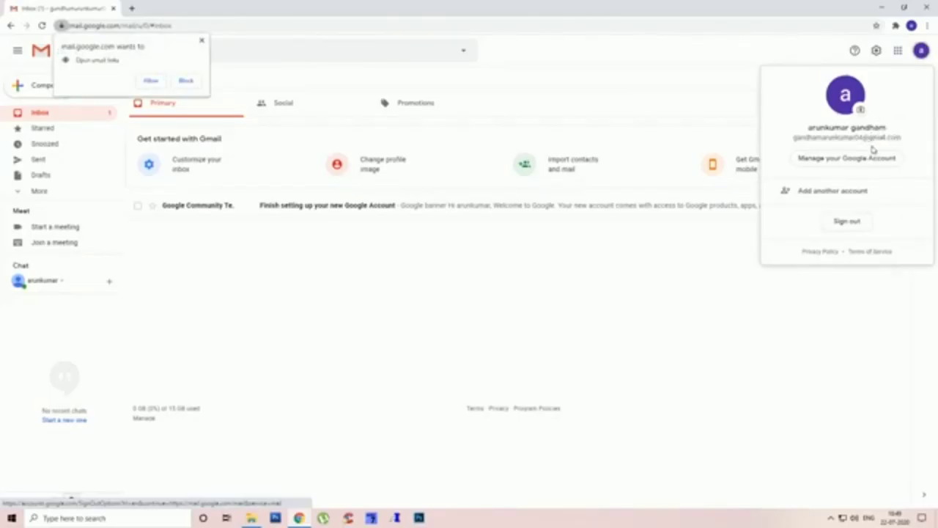
click(530, 288)
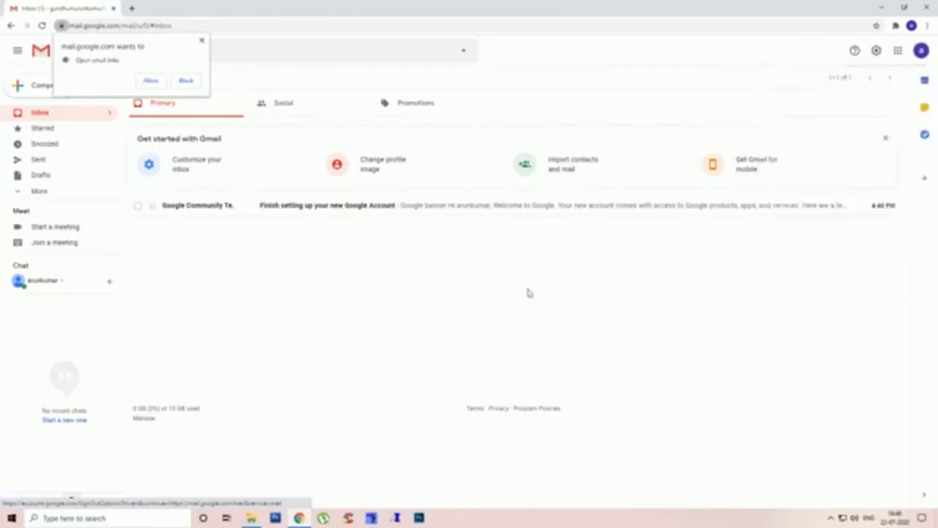
click(202, 40)
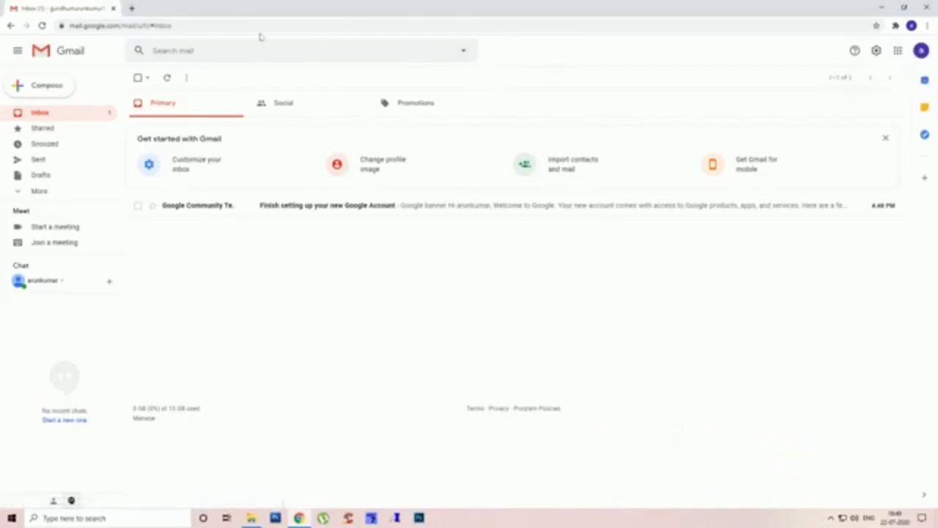
click(128, 8)
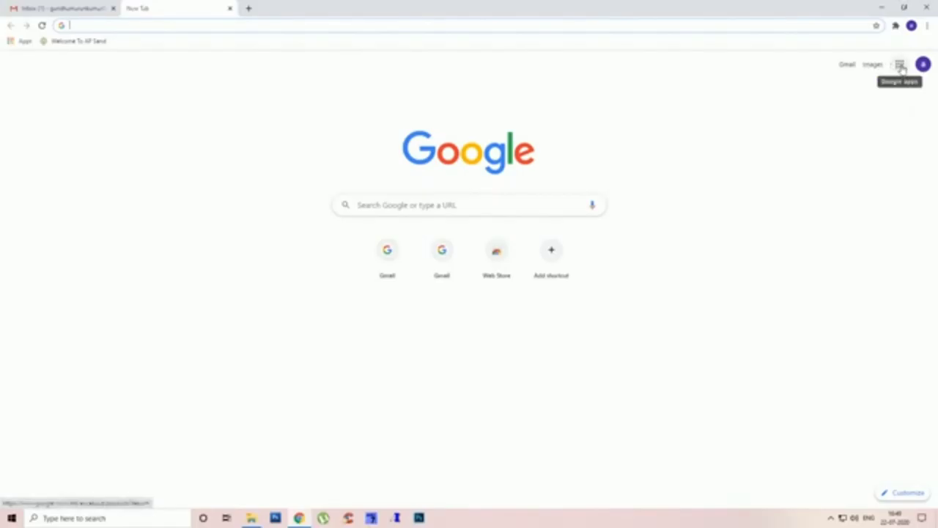
Step: Go to YouTube from the Google apps menu on the New Tab page
click(901, 66)
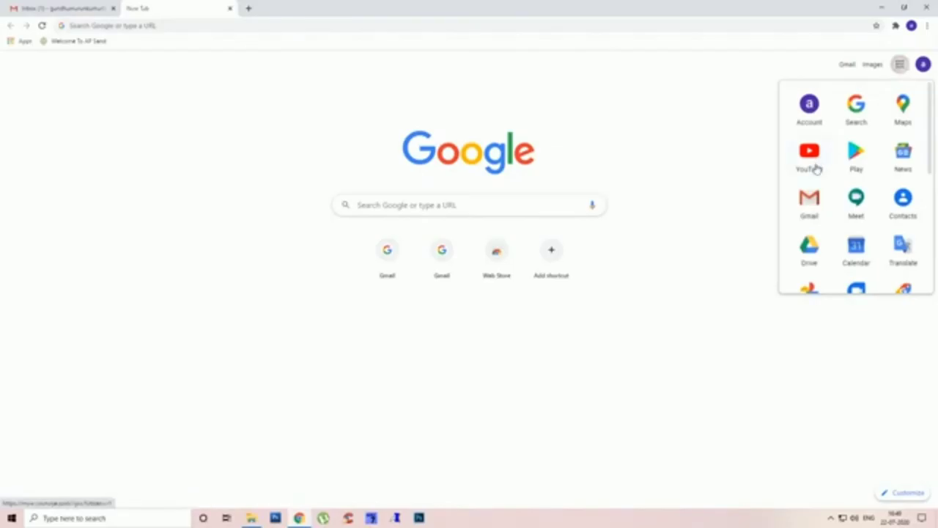
click(809, 158)
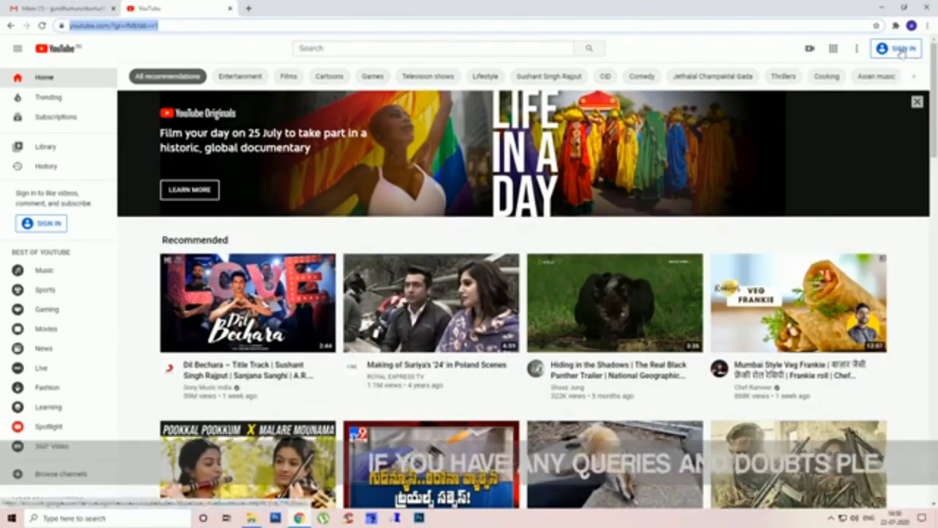
Step: Sign in to YouTube with the new Google account and show its account menu
click(901, 49)
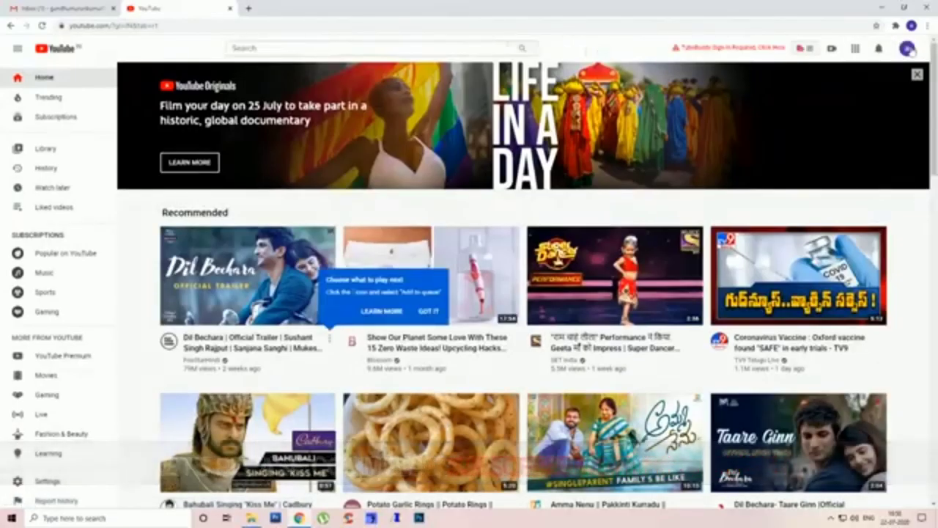
click(908, 50)
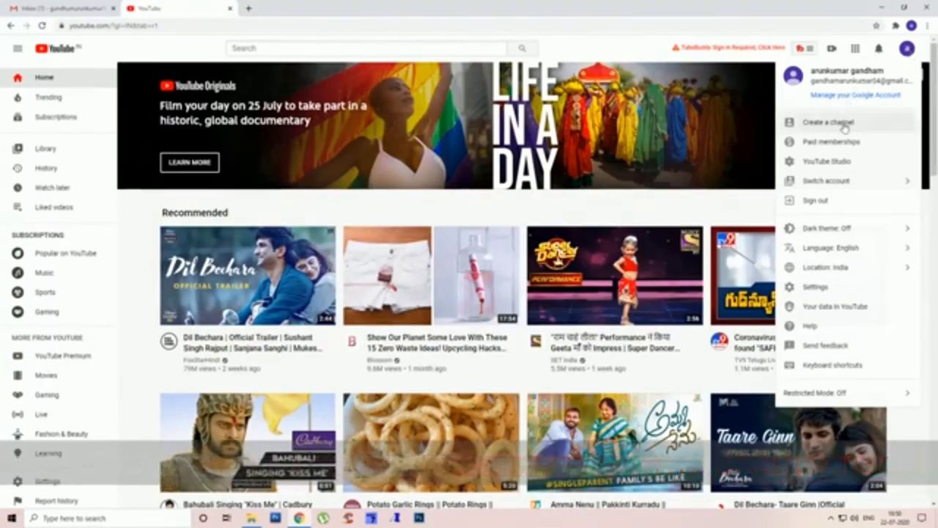
Step: Choose 'Create a channel' from the new account's YouTube menu
click(844, 129)
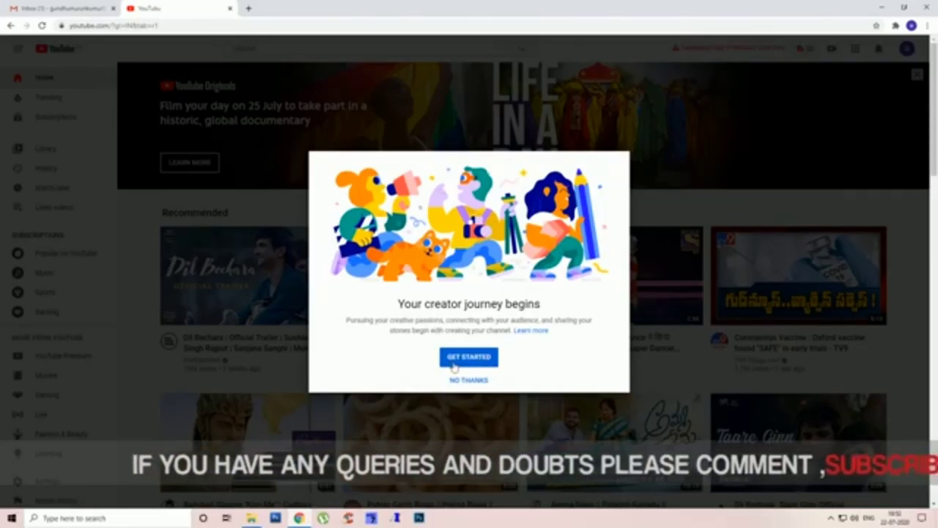
Step: Get started from the 'Your creator journey begins' welcome to reach the channel-naming choice
click(452, 363)
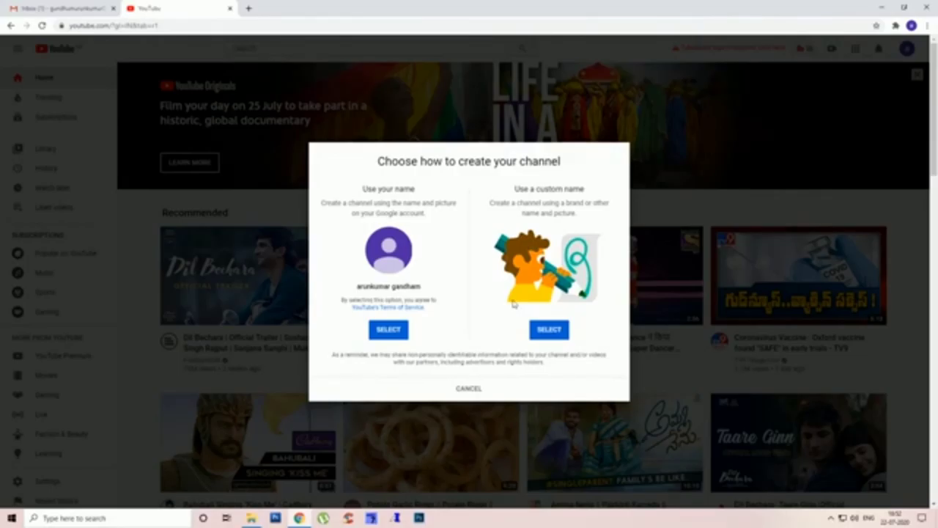
Step: Create a custom-named channel '18 PHOTO FRAMES', acknowledging the new Google Account notice
click(548, 330)
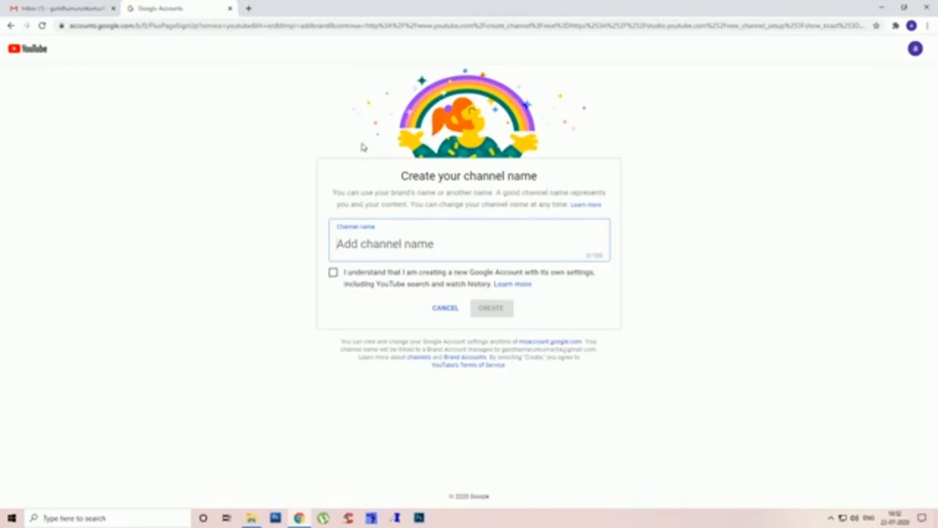
text(18)
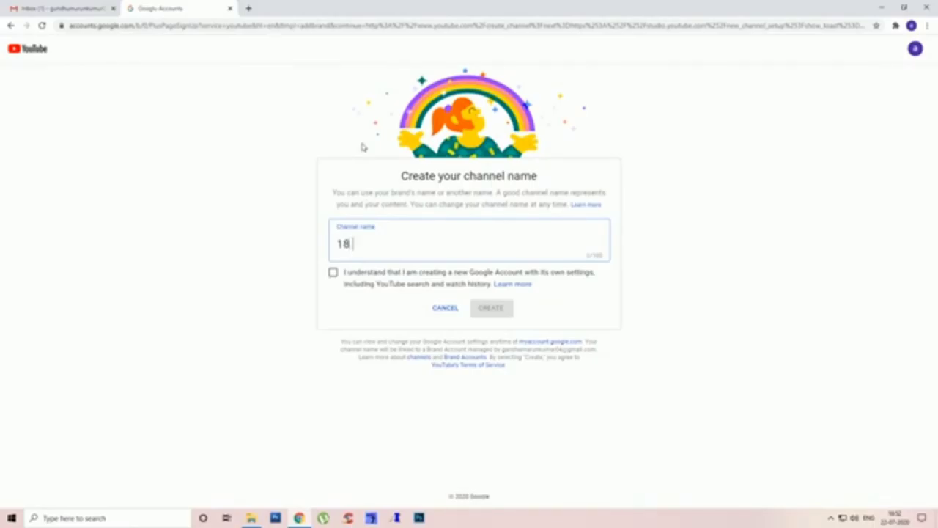
text( PHOTO FRAMES)
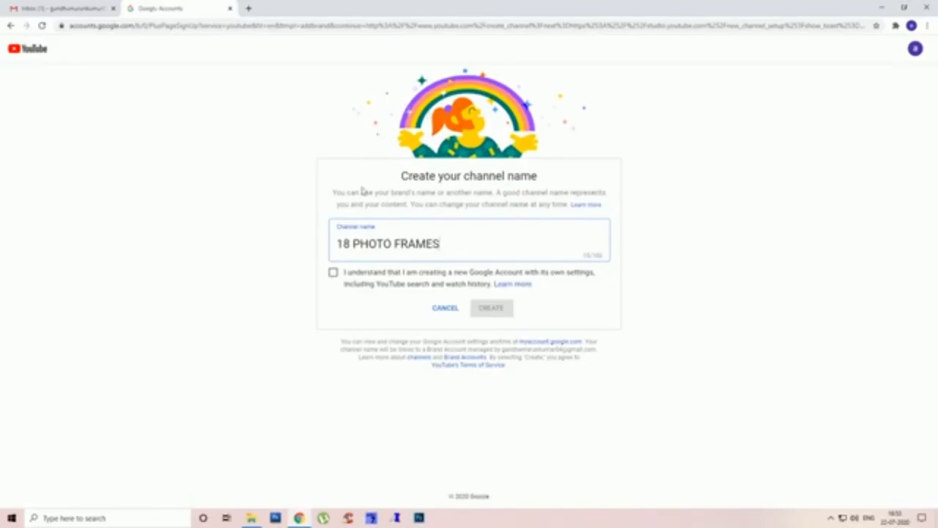
click(333, 273)
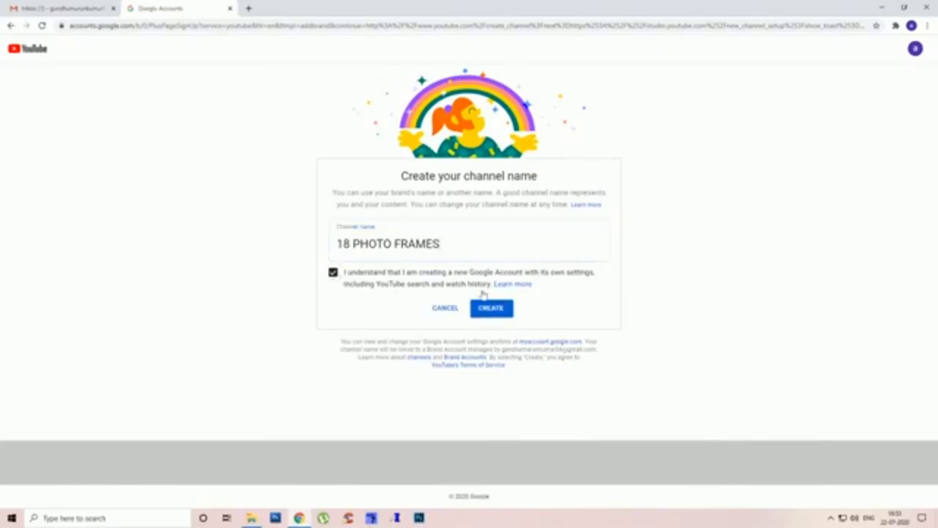
click(494, 309)
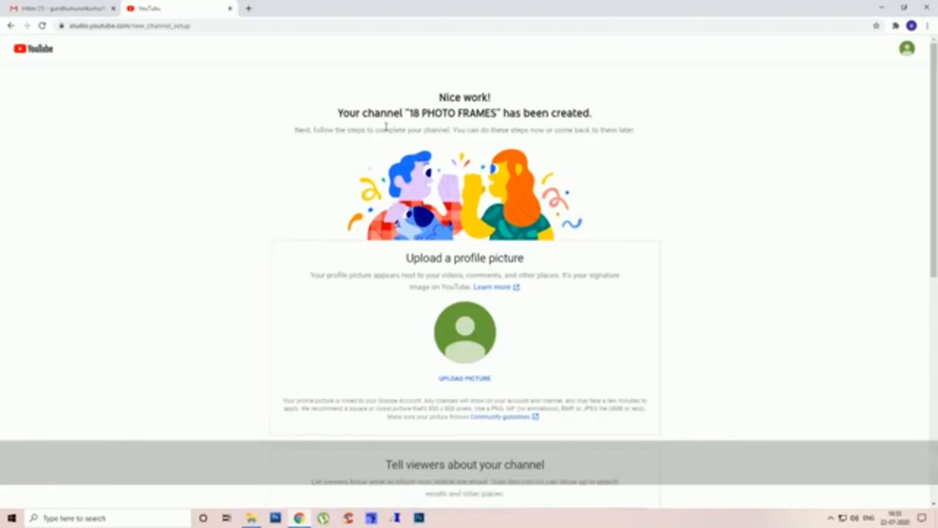
Step: Upload Ganesh-PNG-Image from New Volume (E:) as the channel's profile picture
scroll(496, 299, down, 3)
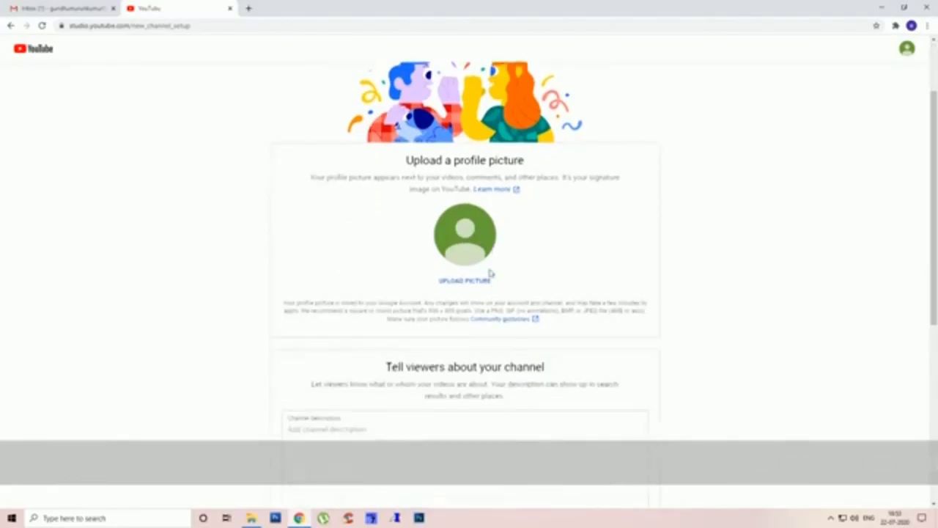
scroll(490, 273, up, 3)
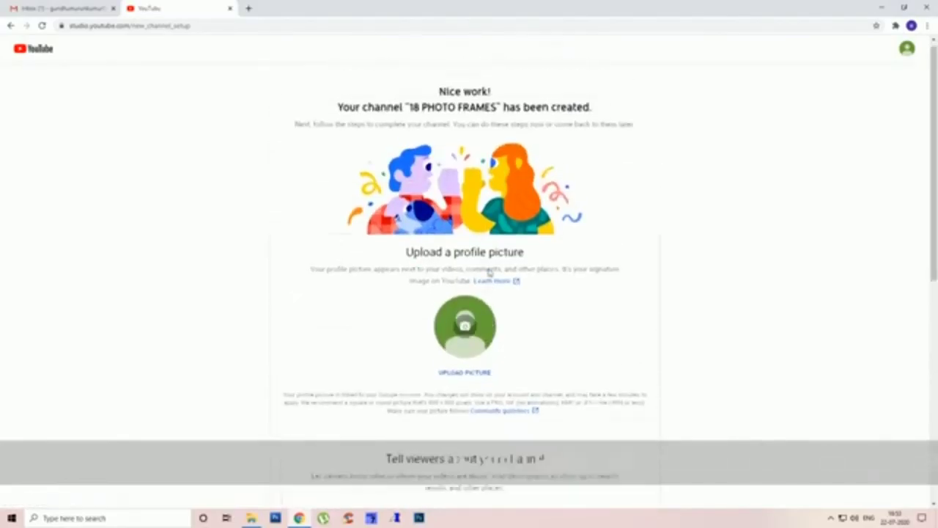
scroll(489, 272, down, 1)
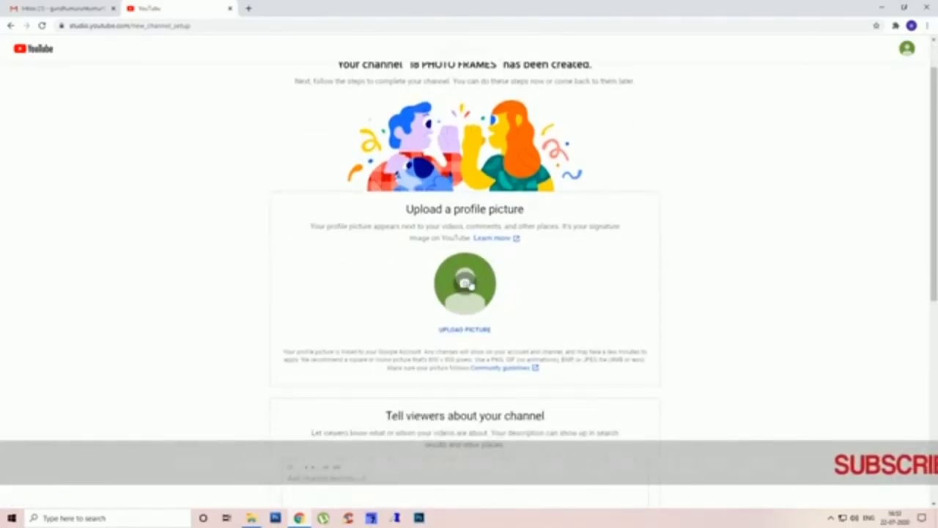
click(466, 285)
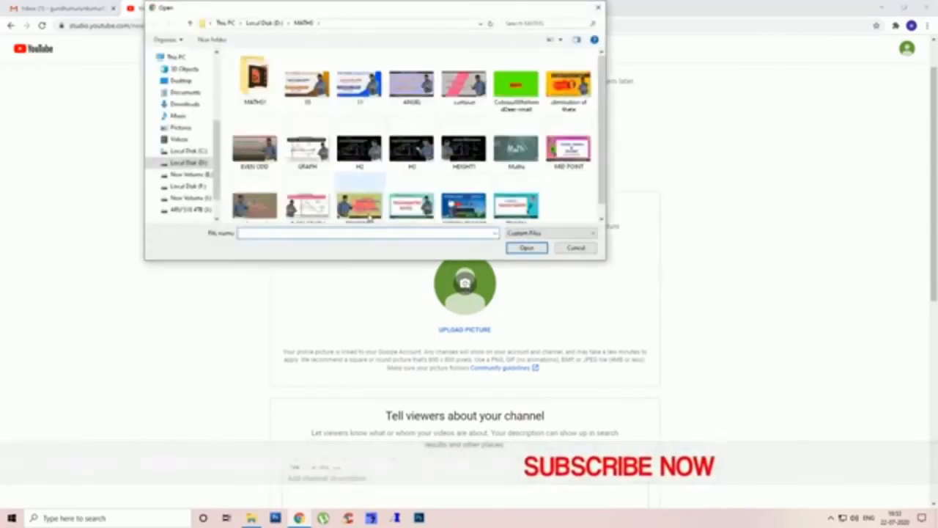
scroll(187, 209, down, 1)
click(192, 136)
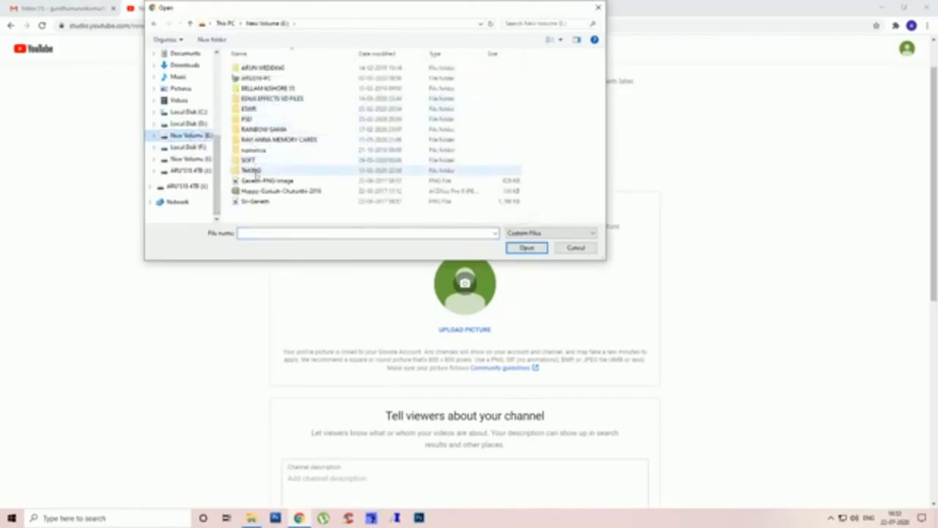
click(522, 248)
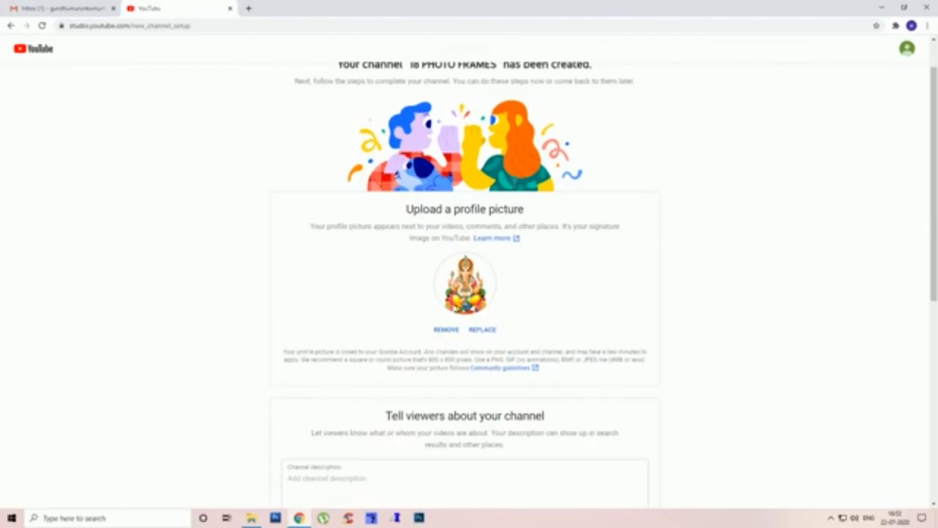
scroll(491, 226, down, 4)
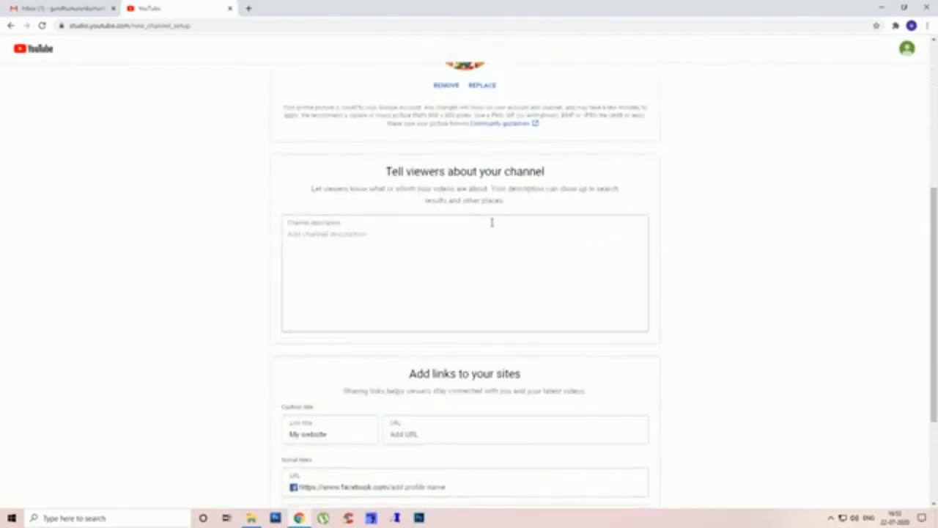
Step: Enter the channel description 'THIS CHANNEL SHOWS PHOTOGRAPHY CONTENT...', correcting 'SHOW A' to 'SHOWS'
click(323, 205)
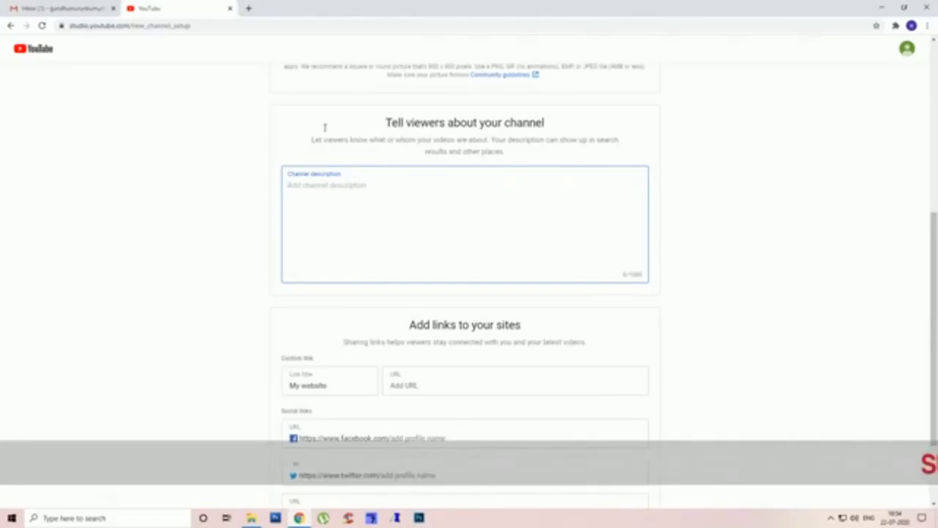
text(THIS I)
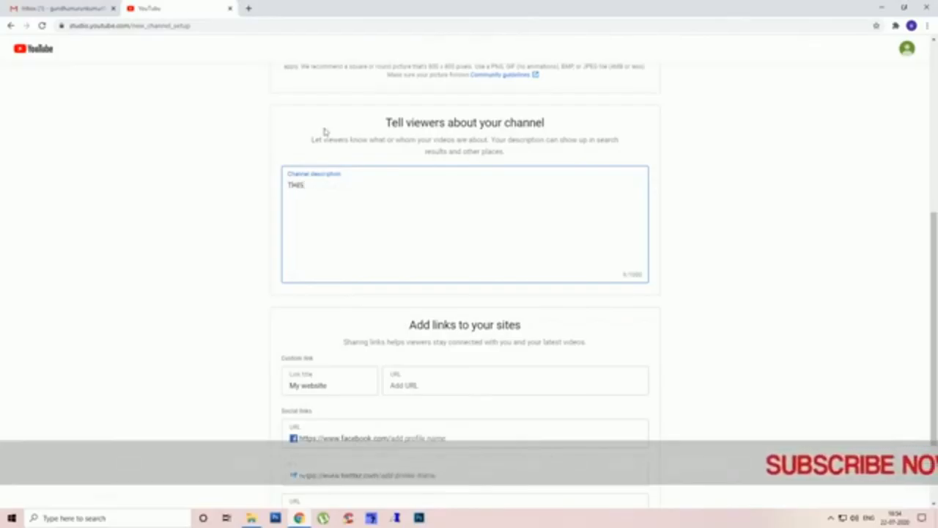
text(CHANNEL)
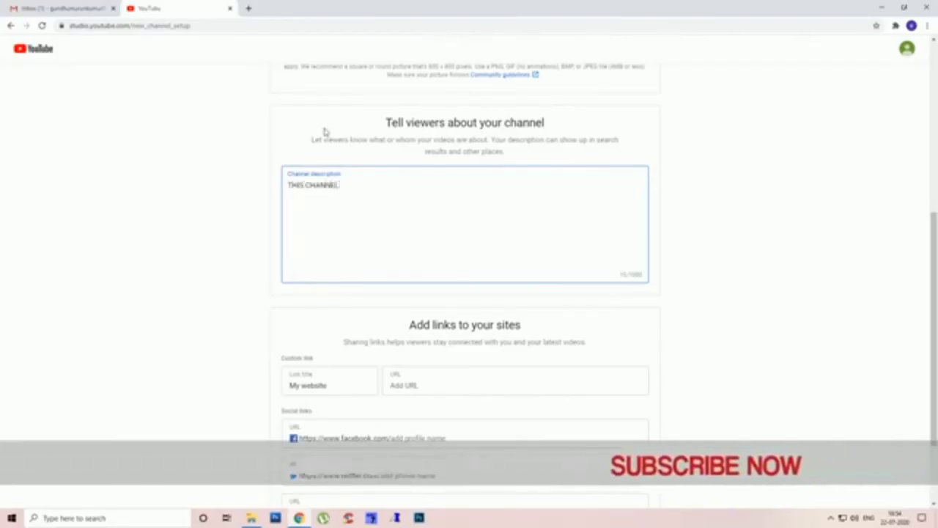
text( SHOW A P)
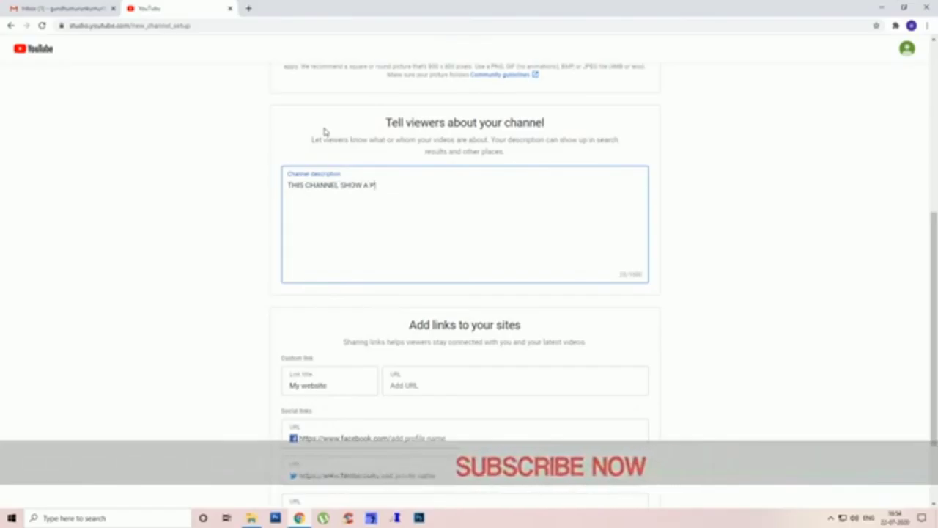
text(HOTOGRAPHY)
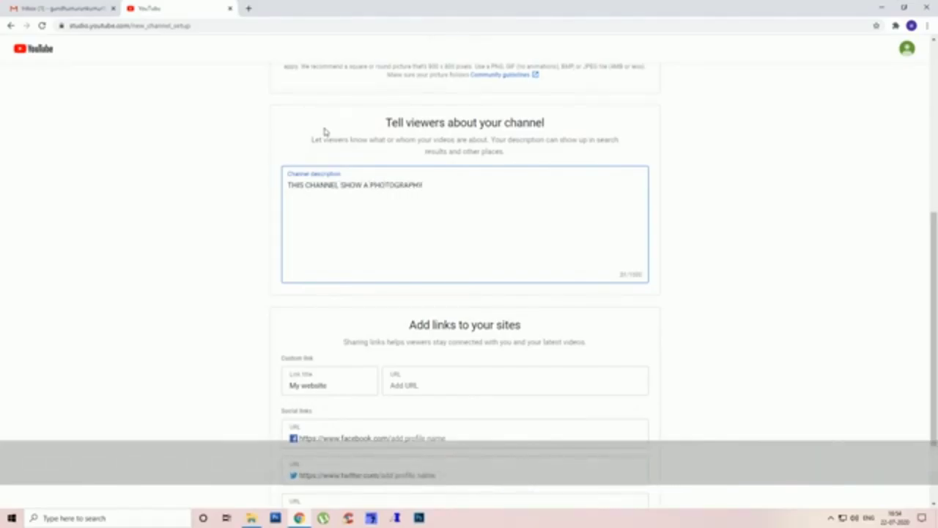
key(Left)
key(Left)
key(Left)
key(Left)
key(Left)
key(Left)
key(Left)
key(Left)
key(Left)
key(BackSpace)
key(BackSpace)
key(BackSpace)
text(S)
key(Right)
key(Right)
key(Right)
key(Right)
key(Right)
key(Right)
key(Right)
key(Right)
key(Right)
key(Right)
key(Right)
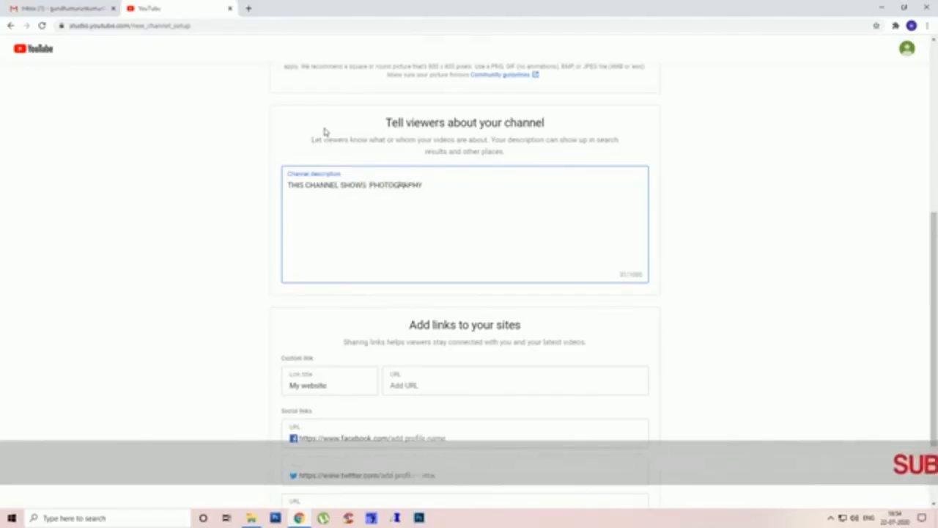
text(CONTENT)
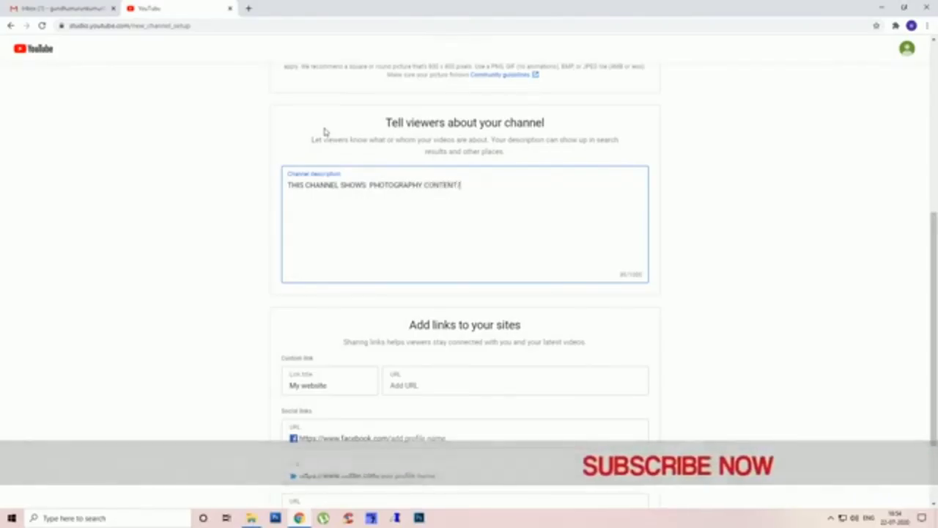
text(...)
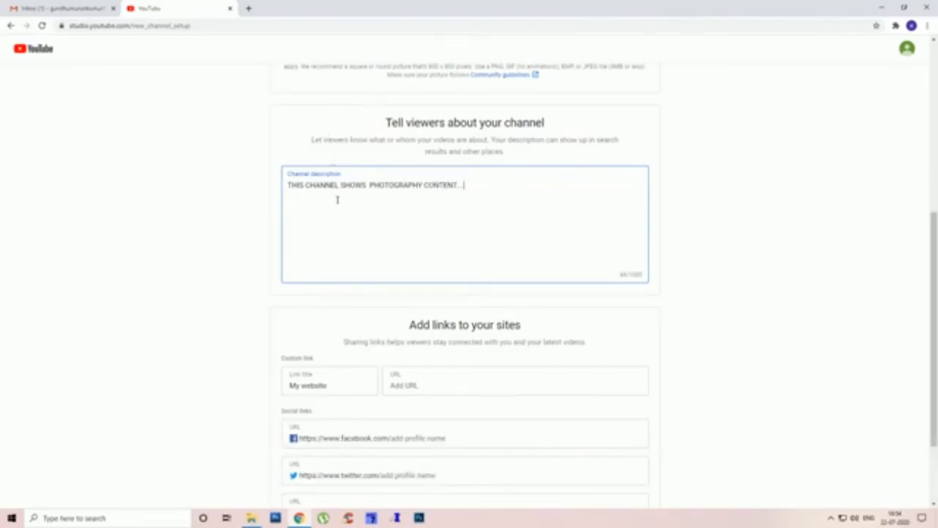
scroll(337, 202, down, 1)
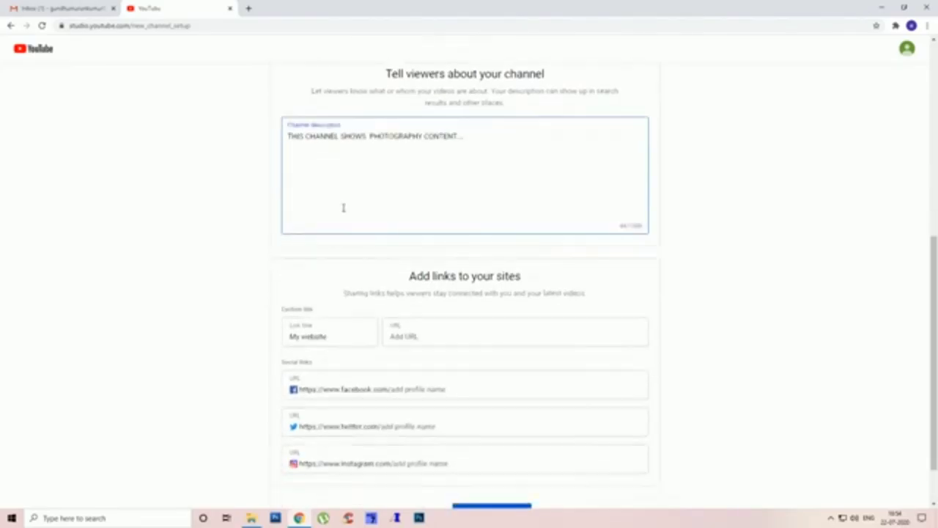